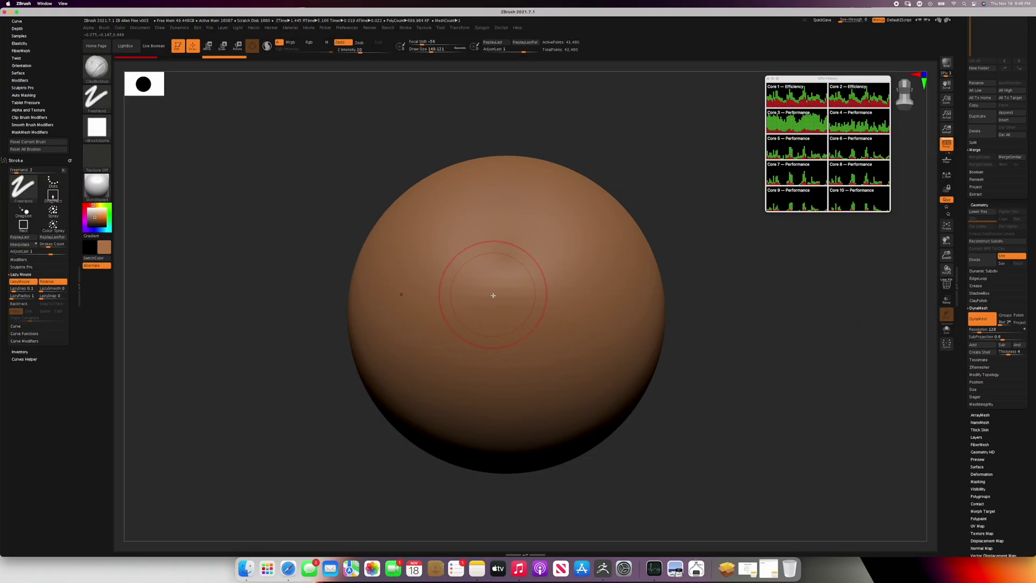
Build up a symmetrical brow ridge across the front of the sphere with the ClayBuildup brush.
left_click_drag(537, 254, 490, 295)
mouse_move(549, 260)
left_mouse_down()
mouse_move(488, 308)
mouse_move(524, 257)
mouse_move(403, 285)
left_mouse_up()
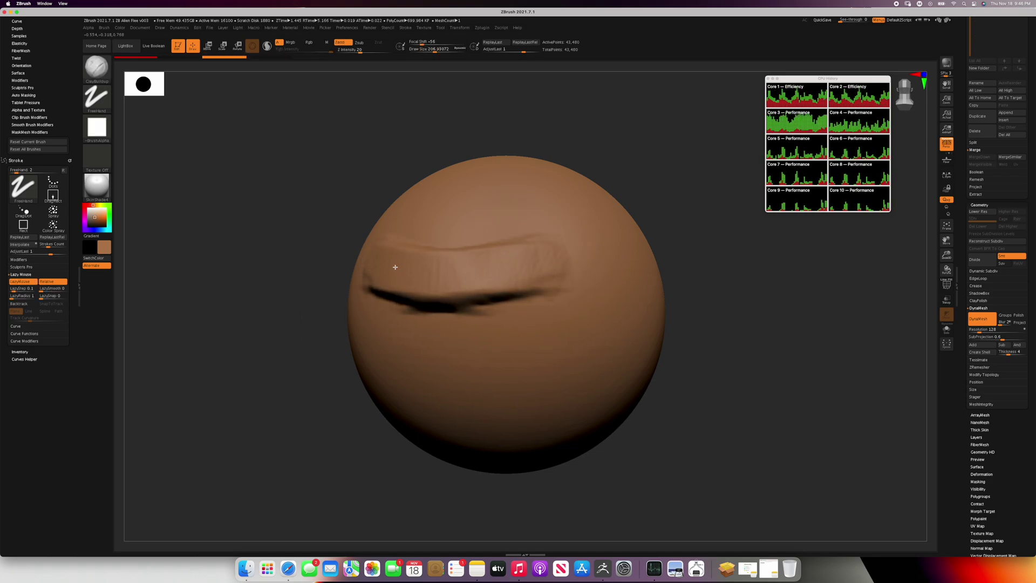
mouse_move(701, 259)
left_mouse_down()
mouse_move(551, 268)
mouse_move(581, 272)
left_mouse_up()
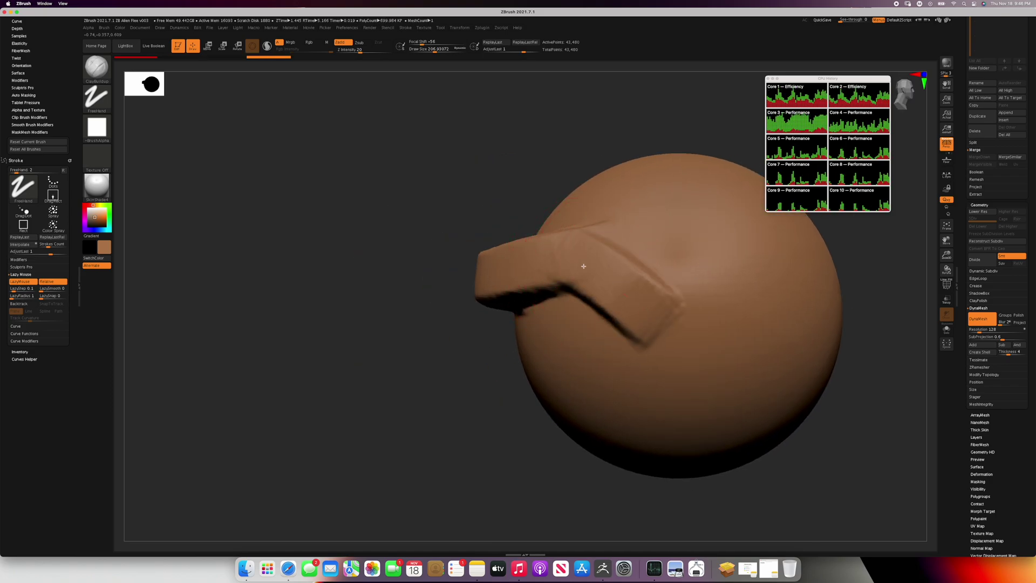
left_click_drag(421, 283, 590, 297)
mouse_move(675, 302)
left_mouse_down()
mouse_move(470, 374)
mouse_move(575, 349)
mouse_move(430, 377)
left_mouse_up()
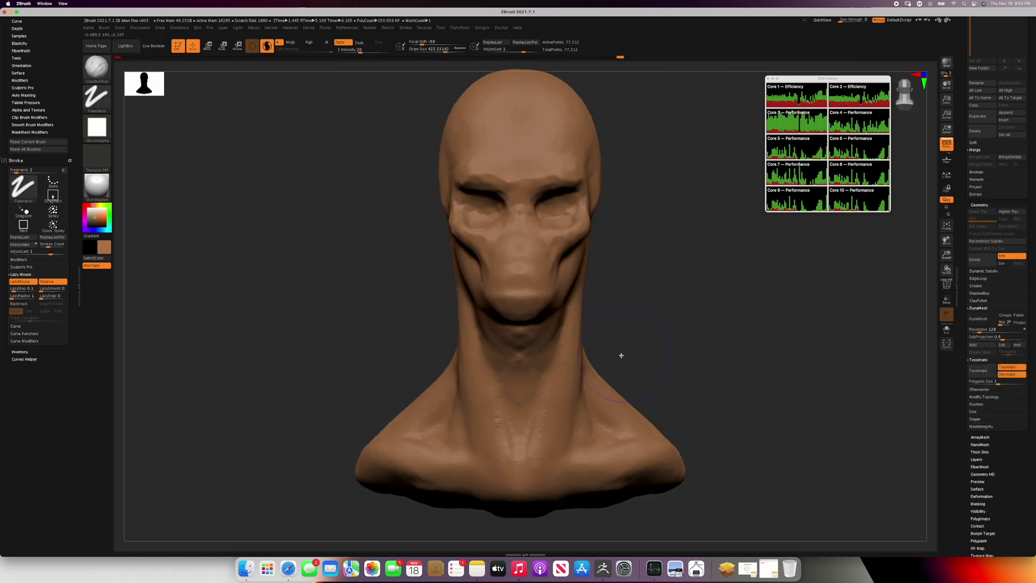
Shape the bust's facial forms around the brow, lips and chin with clay strokes.
mouse_move(620, 354)
left_mouse_down()
mouse_move(566, 324)
mouse_move(474, 357)
mouse_move(652, 393)
mouse_move(513, 296)
mouse_move(524, 325)
mouse_move(543, 243)
mouse_move(540, 181)
mouse_move(518, 183)
mouse_move(524, 254)
mouse_move(532, 232)
mouse_move(551, 242)
mouse_move(516, 217)
mouse_move(558, 191)
mouse_move(541, 158)
left_mouse_up()
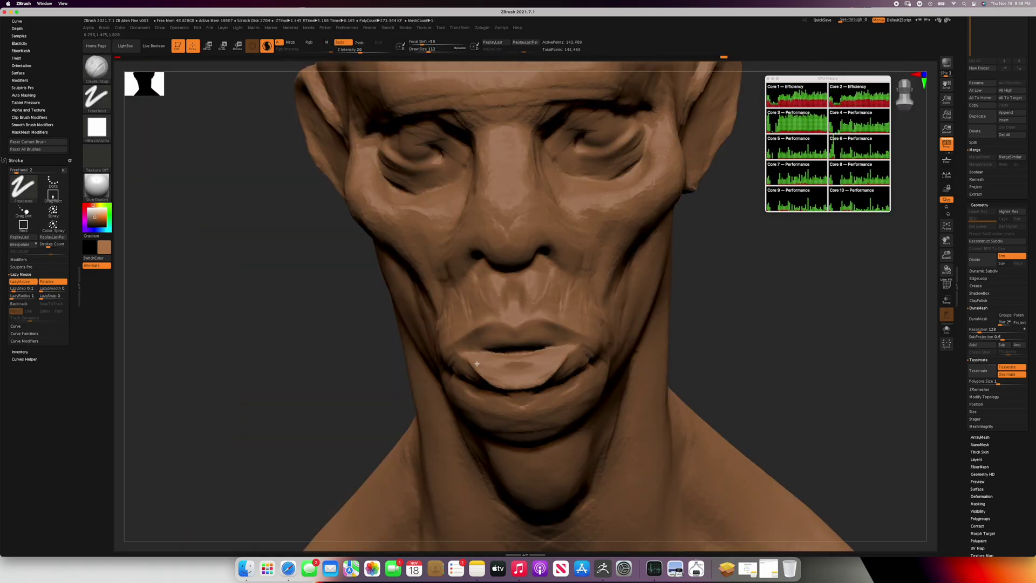
mouse_move(477, 363)
left_mouse_down()
mouse_move(562, 393)
mouse_move(588, 350)
mouse_move(550, 302)
mouse_move(523, 323)
mouse_move(561, 333)
mouse_move(601, 319)
mouse_move(543, 336)
mouse_move(553, 245)
mouse_move(491, 358)
mouse_move(477, 280)
mouse_move(434, 281)
mouse_move(453, 318)
left_mouse_up()
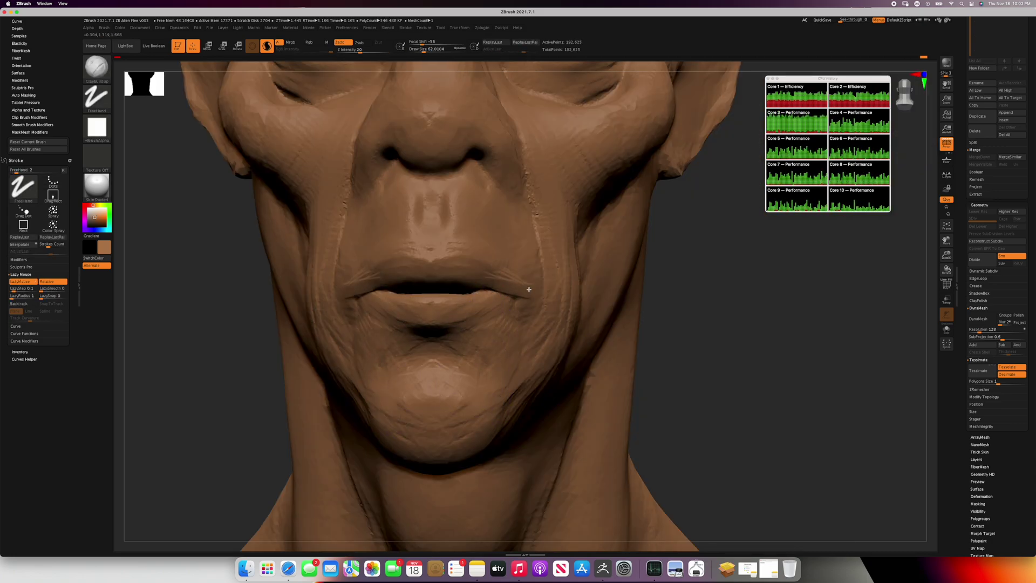
mouse_move(522, 292)
left_mouse_down()
mouse_move(535, 262)
mouse_move(490, 248)
mouse_move(499, 225)
mouse_move(525, 270)
mouse_move(616, 238)
mouse_move(525, 199)
mouse_move(554, 276)
mouse_move(464, 319)
mouse_move(383, 306)
mouse_move(558, 316)
mouse_move(504, 394)
mouse_move(559, 397)
left_mouse_up()
Build up the area around the mouth corners and cheeks with the ClayBuildup brush.
key("b")
key("c")
key("b")
mouse_move(529, 307)
left_mouse_down()
mouse_move(562, 319)
mouse_move(604, 265)
left_mouse_up()
key("b")
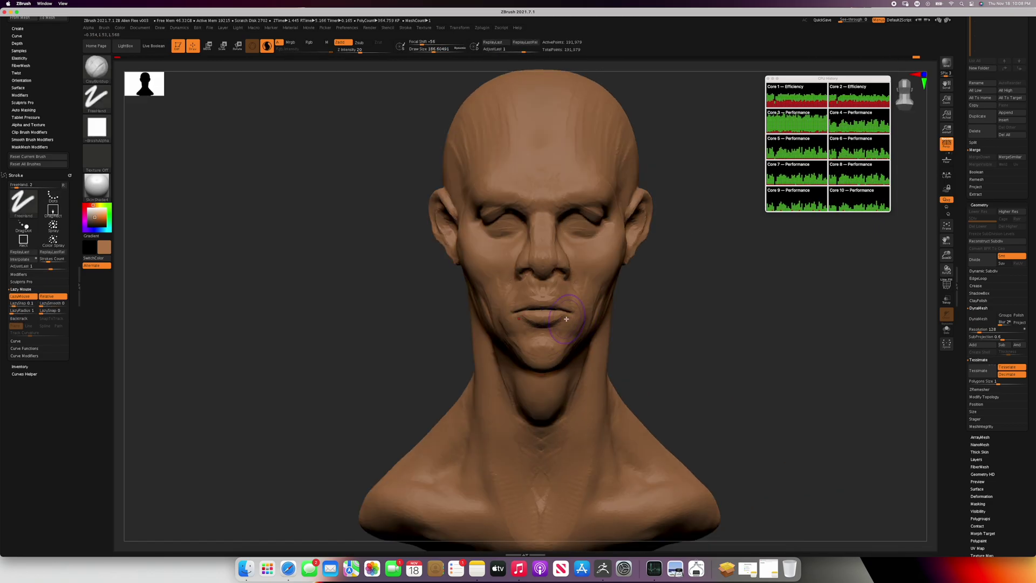
left_click(566, 322)
left_click_drag(567, 323, 631, 270)
key("b")
key("c")
key("b")
mouse_move(436, 384)
left_mouse_down()
mouse_move(439, 424)
mouse_move(536, 270)
mouse_move(491, 319)
mouse_move(586, 252)
mouse_move(527, 259)
mouse_move(654, 248)
mouse_move(567, 259)
mouse_move(602, 277)
mouse_move(559, 303)
mouse_move(562, 280)
mouse_move(450, 311)
mouse_move(450, 348)
mouse_move(580, 343)
mouse_move(463, 301)
mouse_move(563, 272)
mouse_move(566, 300)
mouse_move(609, 323)
mouse_move(600, 262)
left_mouse_up()
Refine the human head by alternating between the DamStandard, ClayBuildup, knife and CLAY_brushed brushes.
key("b")
key("d")
key("s")
key("b")
key("c")
key("b")
key("b")
key("c")
key("b")
key("b")
key("k")
key("n")
key("b")
key("c")
key("a")
Switch to the Move brush and adjust its draw size for reshaping the human head.
key("b")
key("m")
key("v")
key("s")
right_click_drag(561, 371, 550, 331)
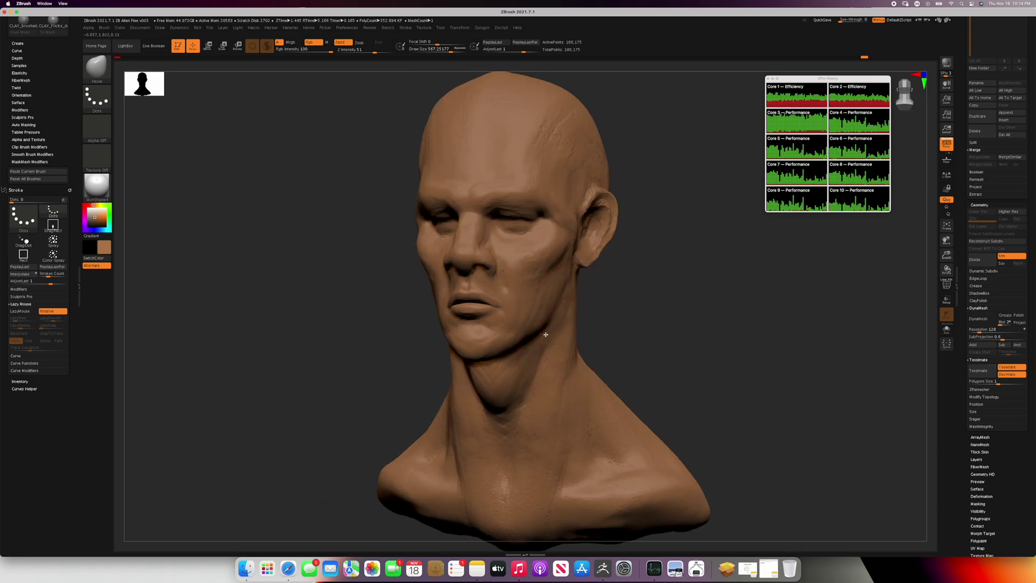
Repeat the last stroke on the human head and smooth the cheek area beside the nose.
key("1")
mouse_move(465, 353)
right_mouse_down()
mouse_move(497, 317)
mouse_move(506, 352)
mouse_move(451, 318)
right_mouse_up()
mouse_move(450, 282)
right_mouse_down()
mouse_move(556, 323)
mouse_move(601, 275)
mouse_move(449, 282)
right_mouse_up()
left_click_drag(437, 259, 448, 283, "shift")
right_click_drag(465, 317, 629, 268)
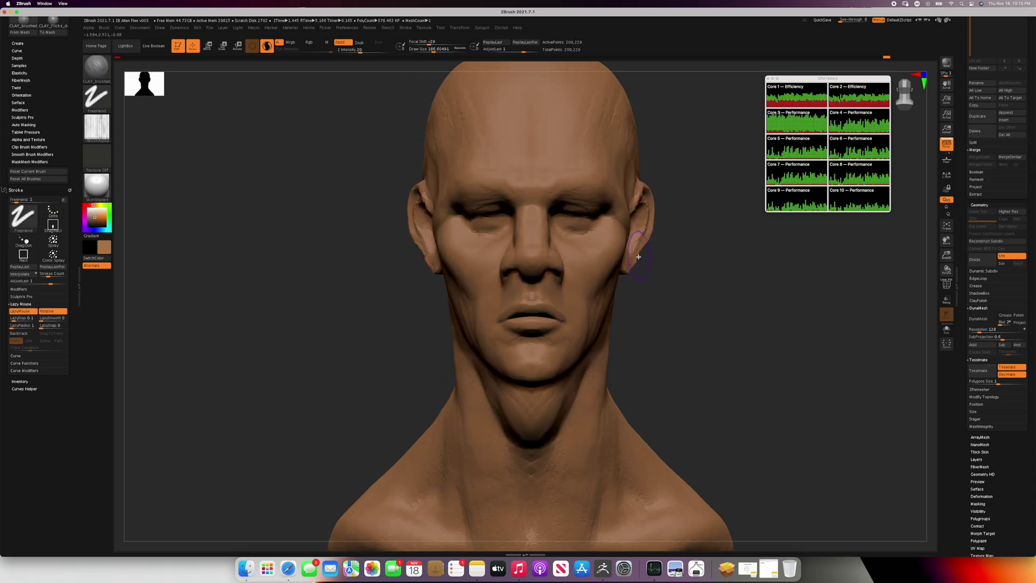
Pick other sculpting brushes from the brush library for work on the human head.
key("b")
left_click(673, 470)
key("b")
left_click(602, 445)
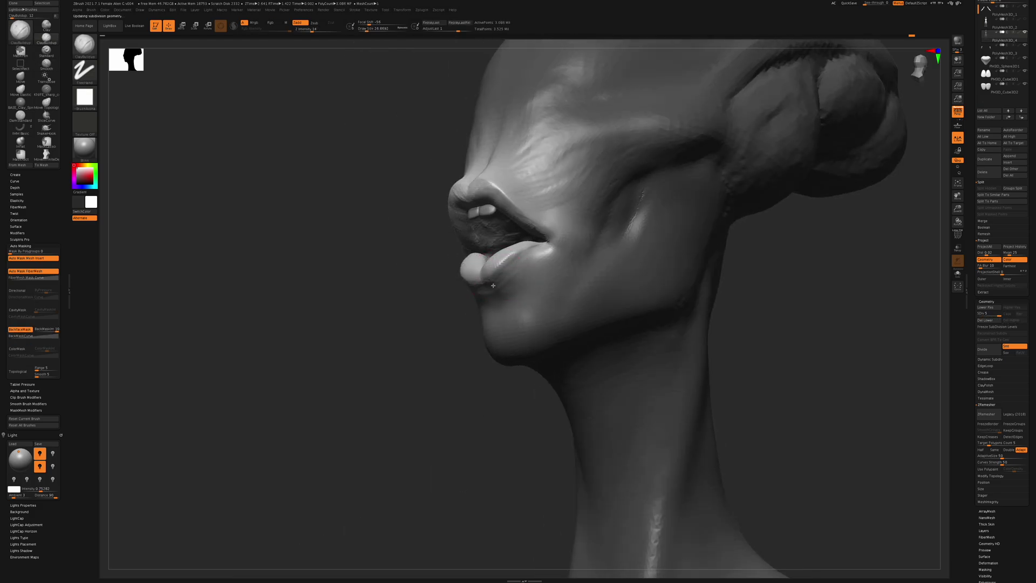
Adjust the brush draw size and lower the alien head to subdivision level 4.
right_click_drag(493, 286, 471, 285)
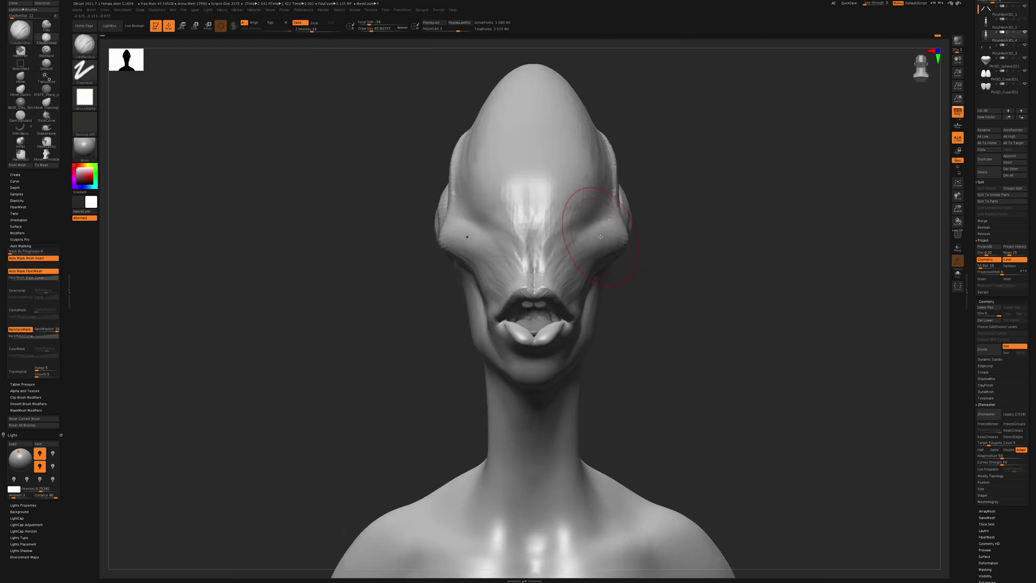
mouse_move(539, 237)
right_mouse_down("alt")
mouse_move(548, 266)
mouse_move(503, 330)
right_mouse_up("alt")
key("s")
left_click_drag(507, 330, 502, 331)
mouse_move(503, 331)
right_mouse_down()
mouse_move(569, 349)
mouse_move(545, 318)
mouse_move(588, 259)
right_mouse_up()
key("s")
left_click_drag(588, 259, 595, 259)
right_click_drag(595, 259, 552, 272)
key("shift+d")
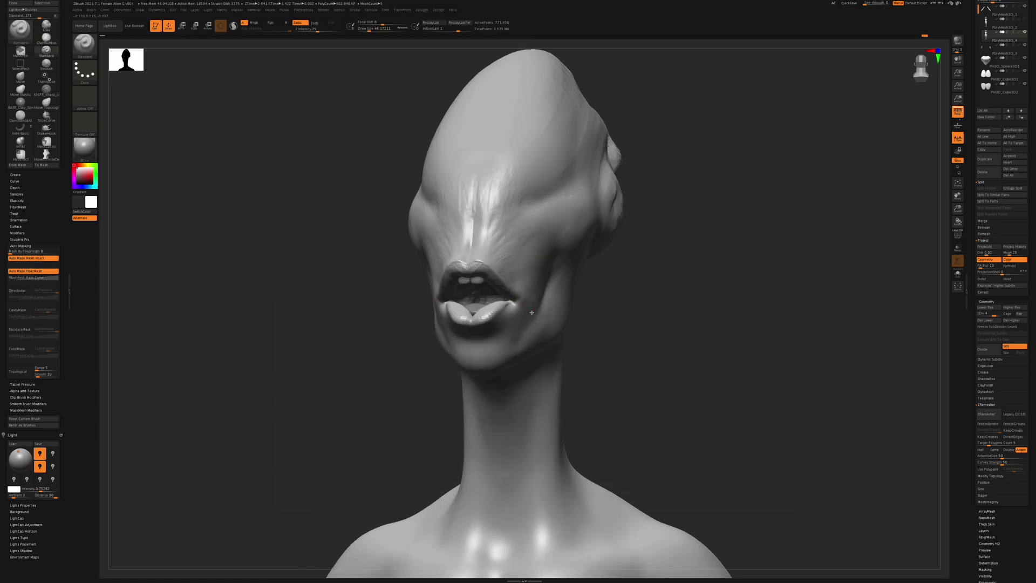
Build up the alien's cheek beside the open mouth with the ClayBuildup brush.
key("b")
right_click_drag(534, 299, 500, 324)
key("c")
key("b")
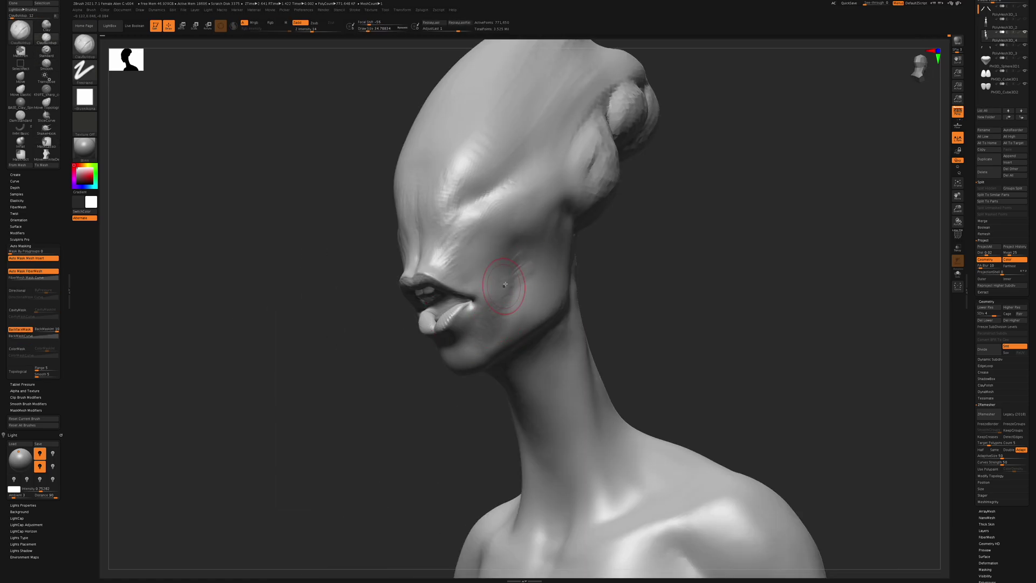
mouse_move(508, 295)
right_mouse_down()
mouse_move(492, 233)
mouse_move(455, 229)
right_mouse_up()
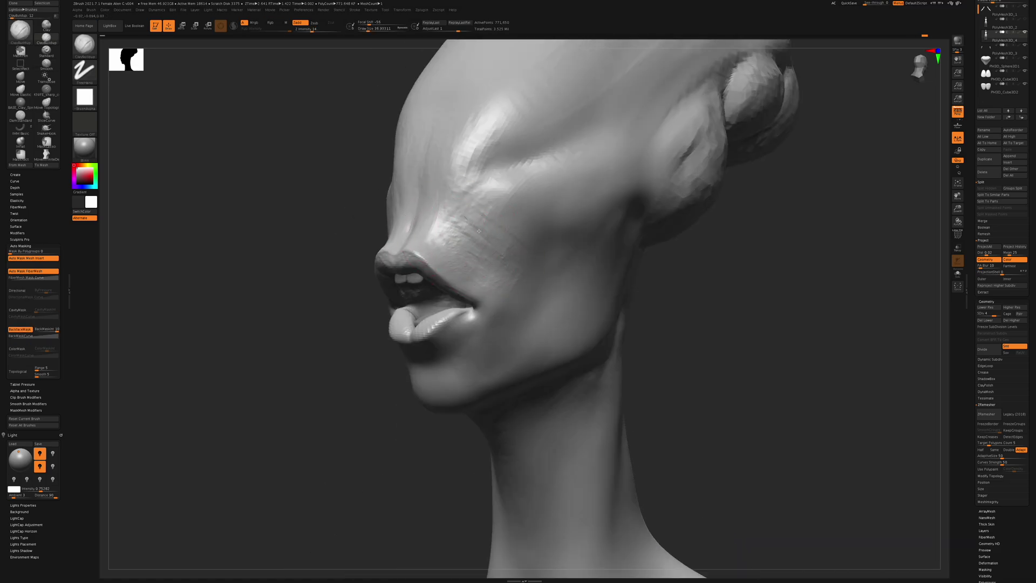
right_click_drag(488, 279, 519, 294)
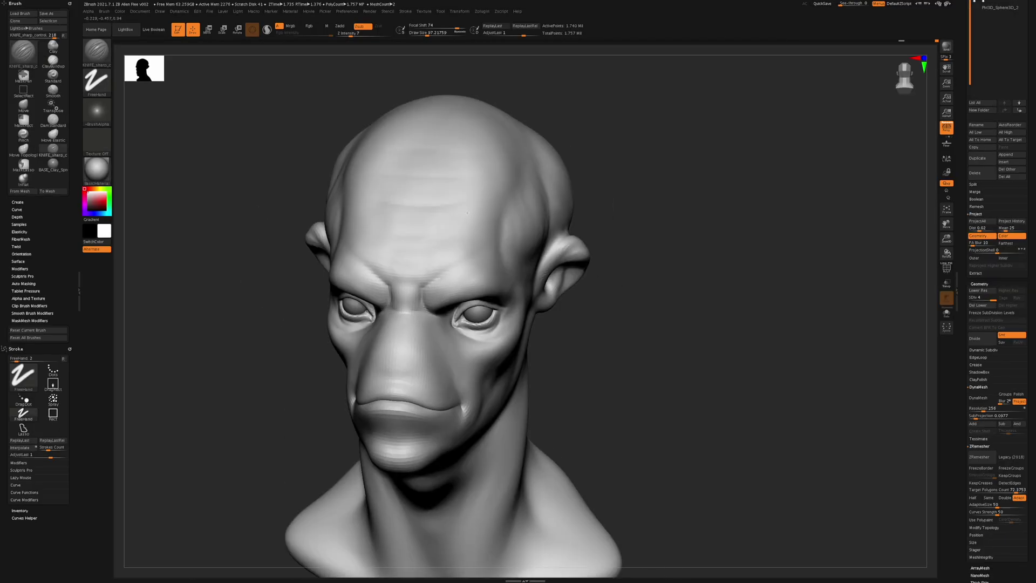
Carve the folds of the creature's ear with the sharp knife brush and smooth the surrounding surface.
right_click_drag(421, 318, 484, 343)
left_click_drag(489, 327, 462, 289, "shift")
mouse_move(463, 290)
right_mouse_down("ctrl")
mouse_move(381, 264)
mouse_move(354, 214)
right_mouse_up("ctrl")
left_click_drag(355, 214, 362, 229)
right_click_drag(362, 229, 311, 208)
left_click_drag(367, 167, 367, 200, "shift")
right_click_drag(324, 205, 372, 216)
left_click_drag(356, 173, 361, 232)
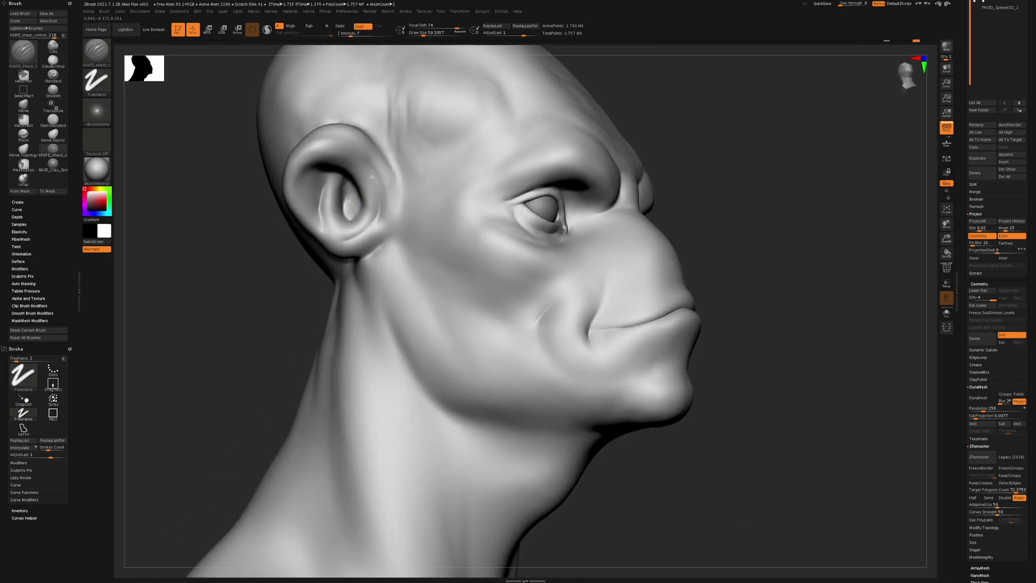
Smooth the clay strokes on the side of the creature's skull above the ear.
mouse_move(766, 200)
right_mouse_down()
mouse_move(572, 282)
mouse_move(580, 308)
mouse_move(606, 289)
mouse_move(587, 290)
right_mouse_up()
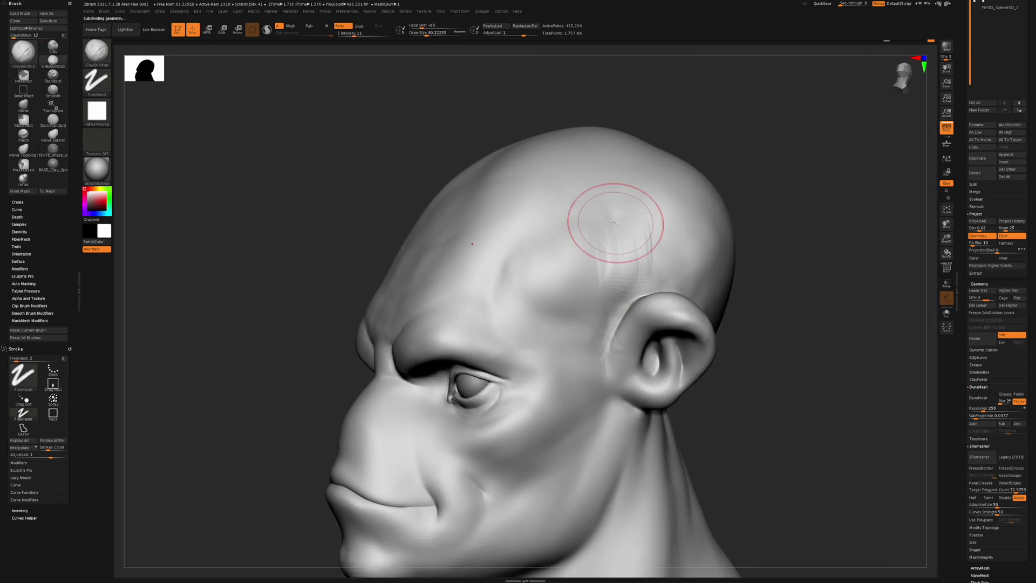
left_click_drag(614, 222, 607, 280, "shift")
right_click_drag(600, 302, 616, 263, "shift")
mouse_move(309, 231)
right_mouse_down("ctrl")
mouse_move(426, 195)
mouse_move(464, 421)
mouse_move(604, 316)
mouse_move(585, 313)
right_mouse_up("ctrl")
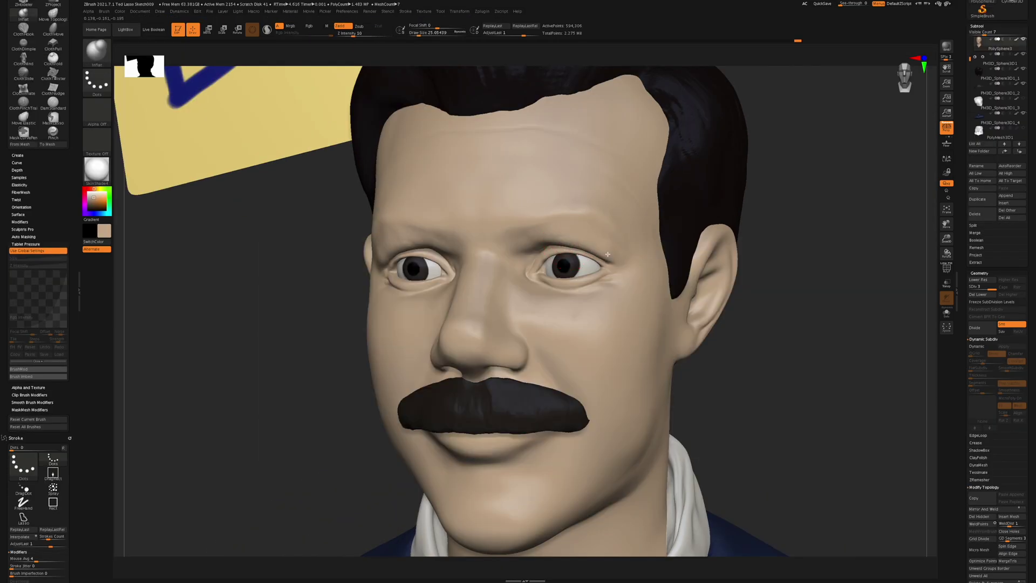
Sculpt the skin between the mustached man's brows with the ClayBuildup brush and smooth it.
right_click_drag(608, 254, 597, 236, "shift")
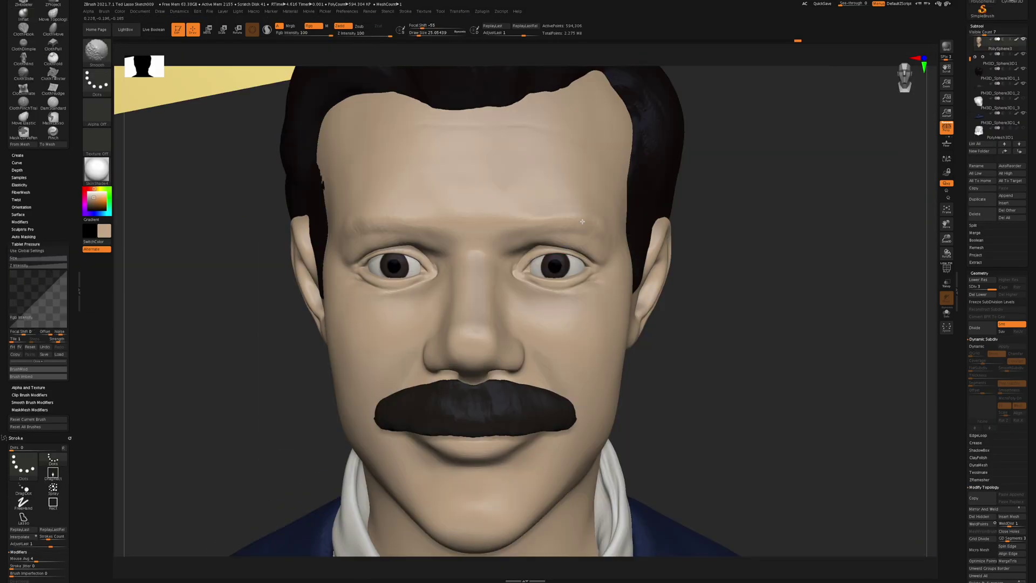
key("b")
key("c")
key("b")
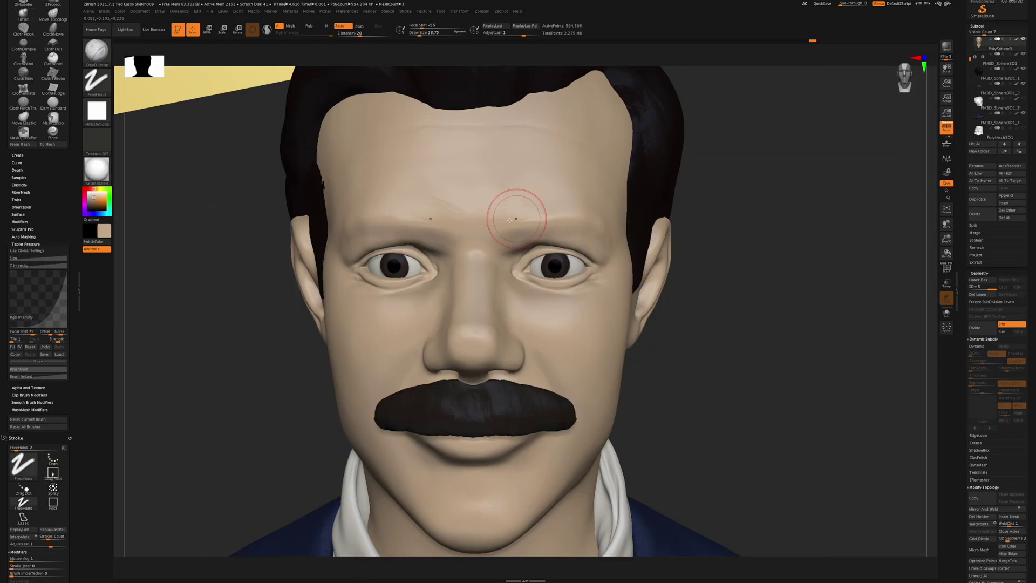
right_click_drag(513, 204, 501, 243)
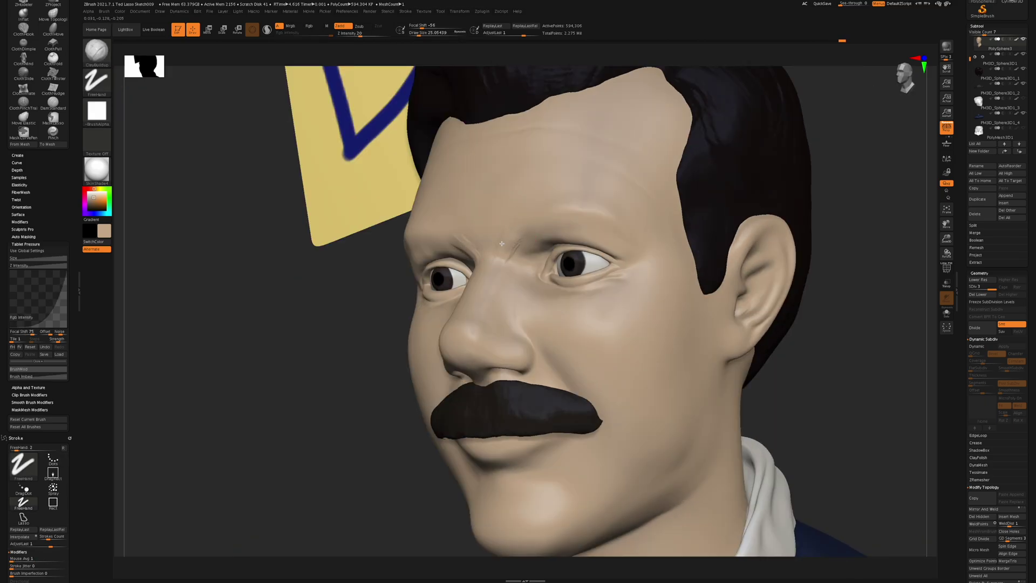
left_click_drag(483, 242, 504, 239, "shift")
Smooth the brow above the mustached man's eye and check the face from several angles.
right_click_drag(505, 239, 567, 220)
left_click_drag(566, 220, 548, 220, "shift")
right_click_drag(561, 203, 554, 208)
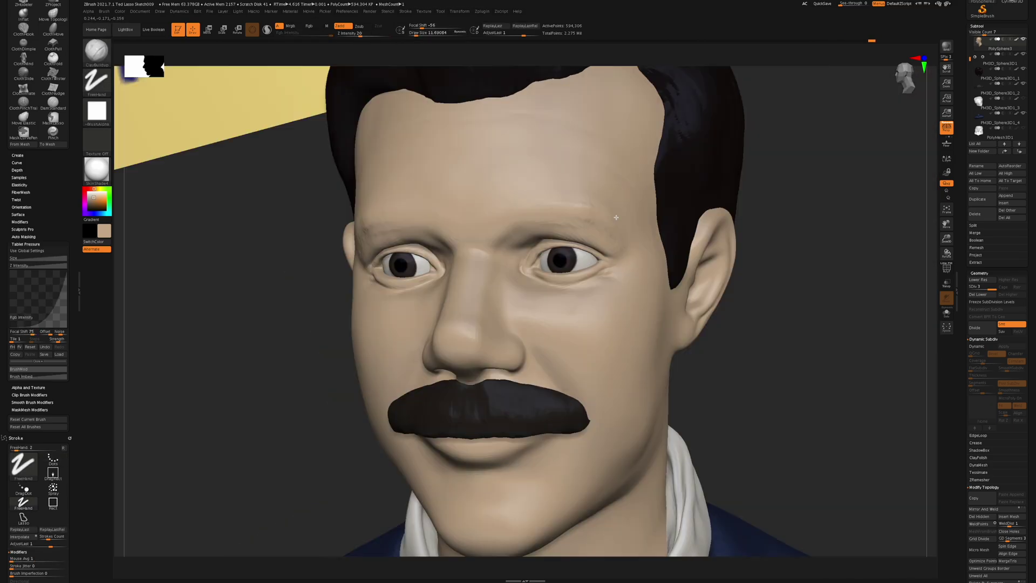
mouse_move(486, 227)
right_mouse_down()
mouse_move(534, 221)
mouse_move(518, 224)
right_mouse_up()
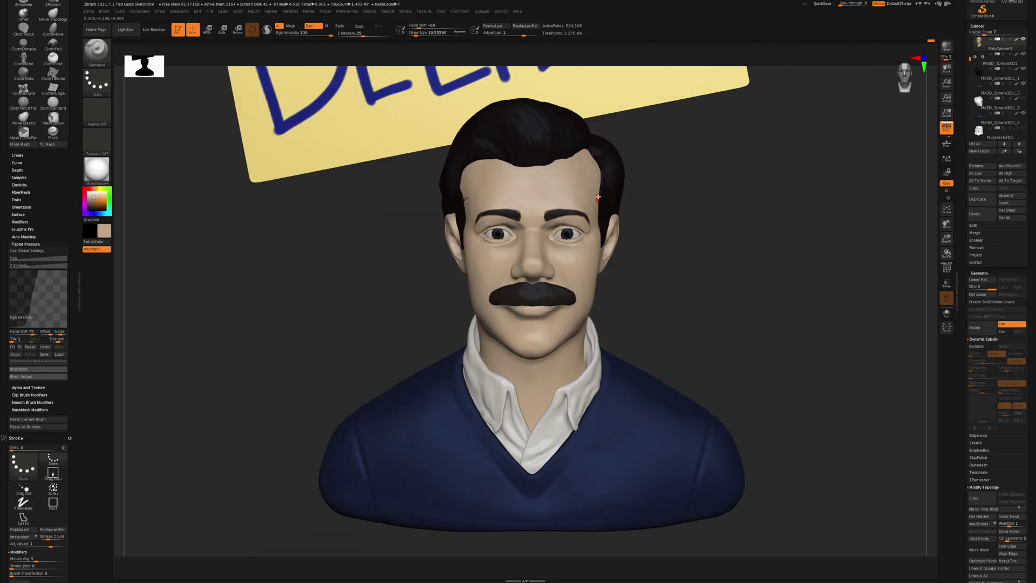
mouse_move(593, 162)
right_mouse_down()
mouse_move(596, 238)
mouse_move(598, 227)
right_mouse_up()
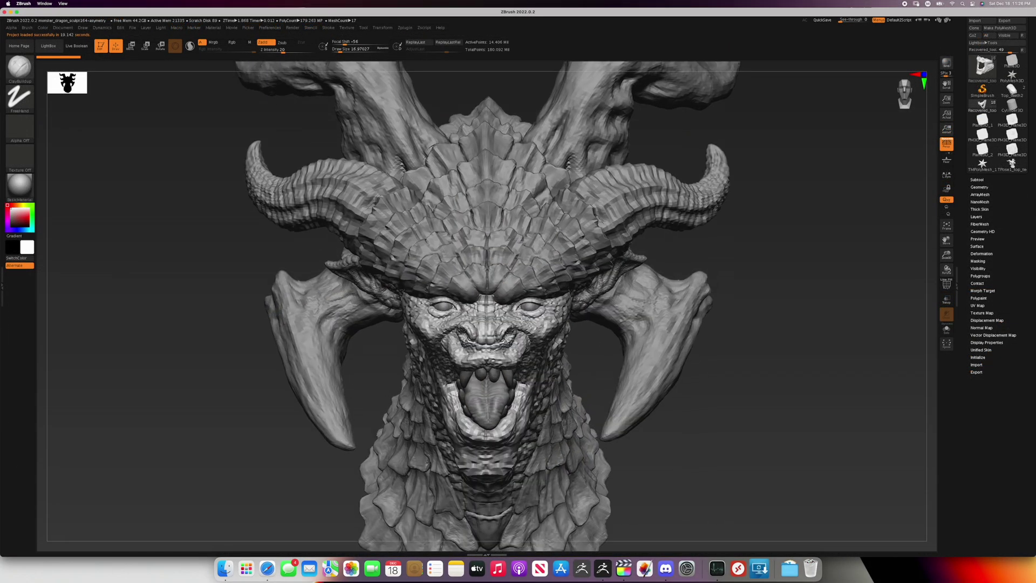
Examine the horned dragon head from the front, the side and close up on the face.
right_click_drag(521, 302, 565, 227, "ctrl")
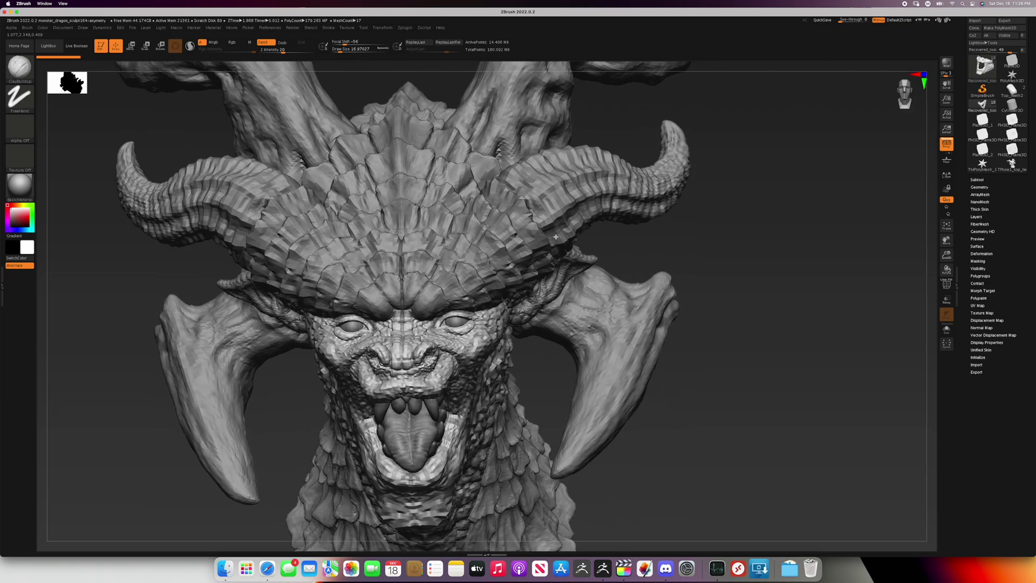
right_click_drag(556, 237, 527, 248)
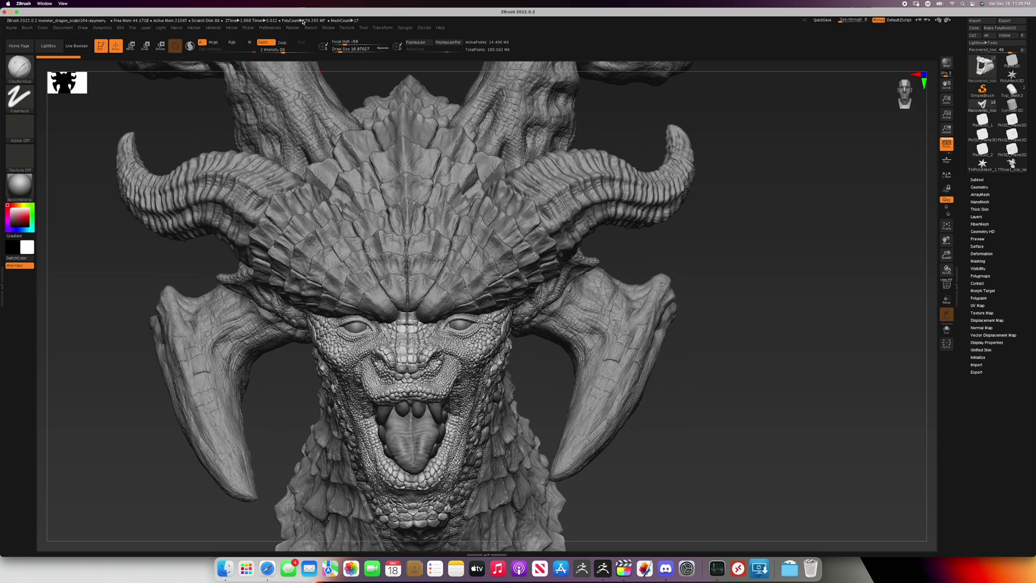
right_click_drag(459, 291, 509, 251, "alt")
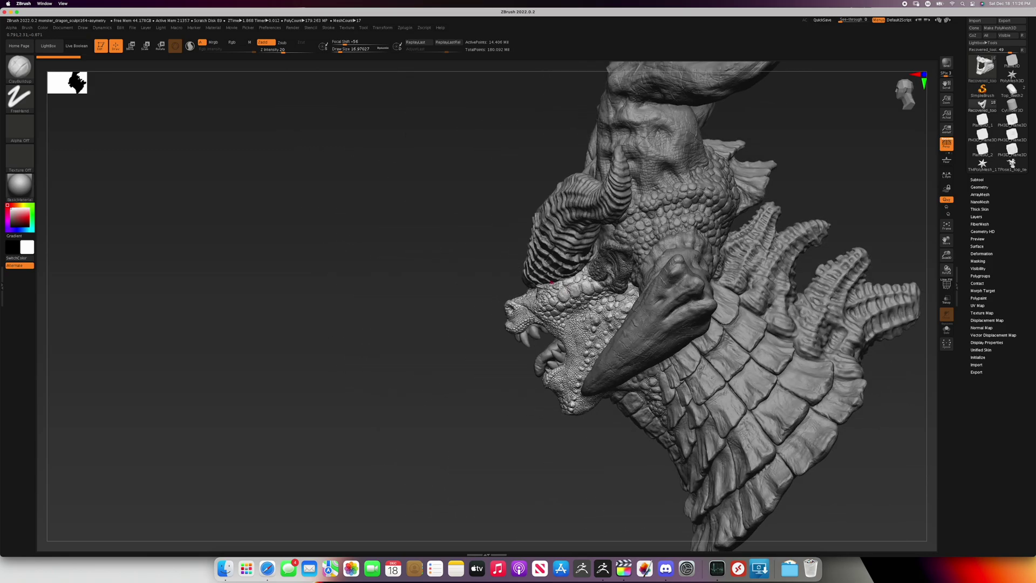
right_click_drag(571, 308, 491, 287, "alt")
right_click_drag(303, 297, 506, 350)
mouse_move(500, 268)
right_mouse_down("ctrl")
mouse_move(402, 273)
mouse_move(491, 293)
mouse_move(574, 272)
mouse_move(493, 271)
right_mouse_up("ctrl")
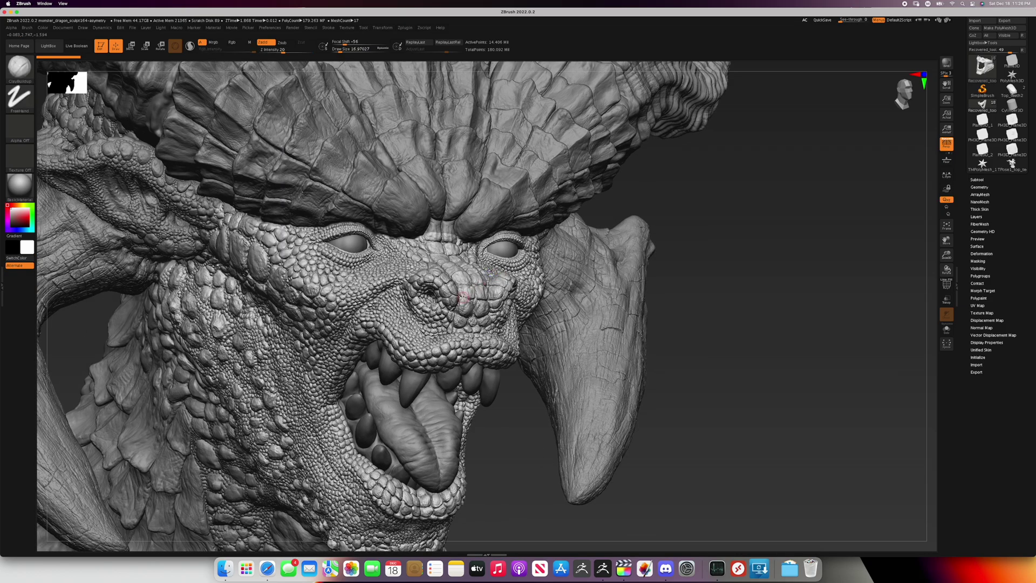
Subdivide the dragon head's active mesh by one level.
key("b")
key("b")
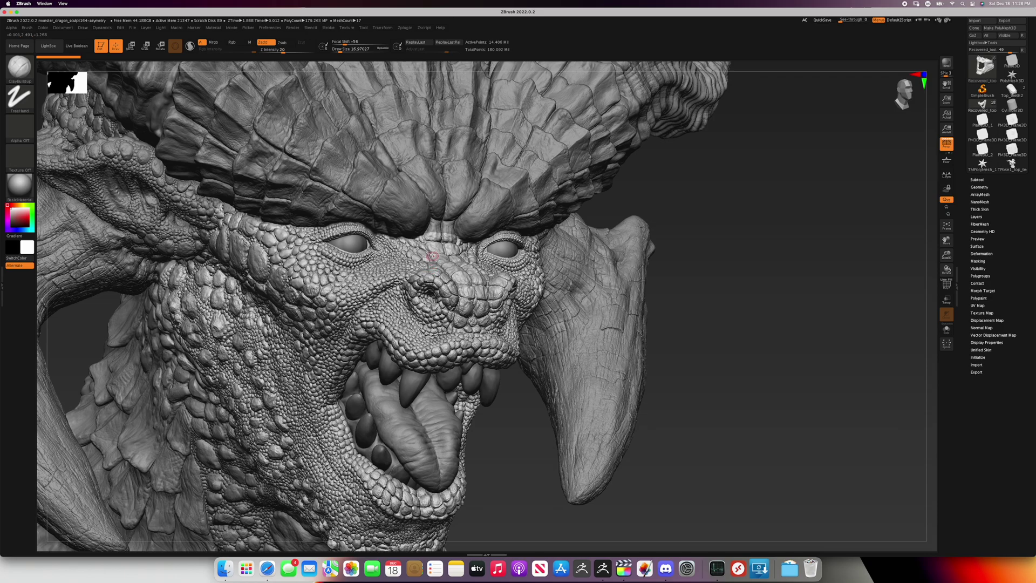
key("ctrl")
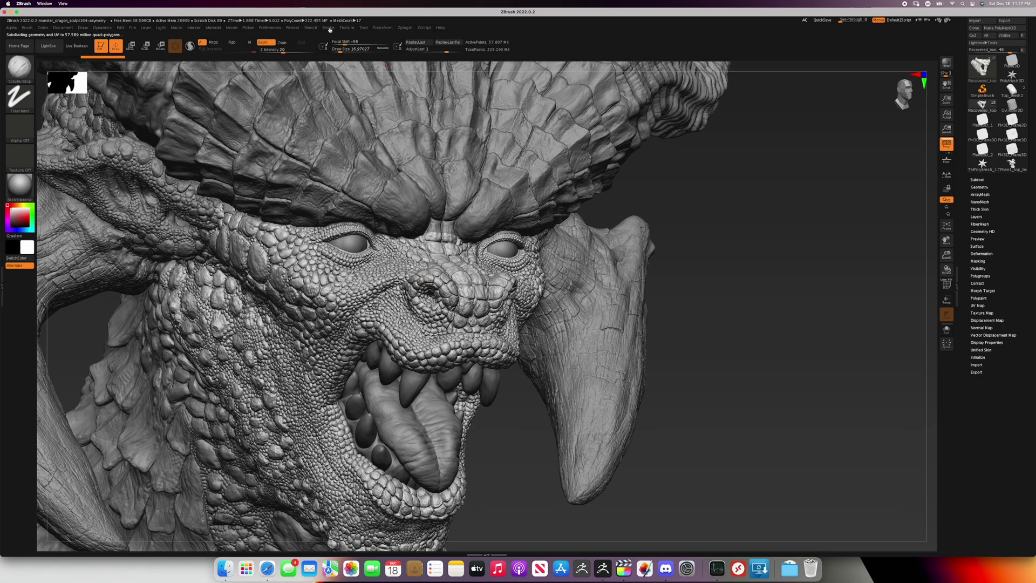
Switch to Activity Monitor to check ZBrush's memory use, and return to the dragon sculpt.
key("super+Tab")
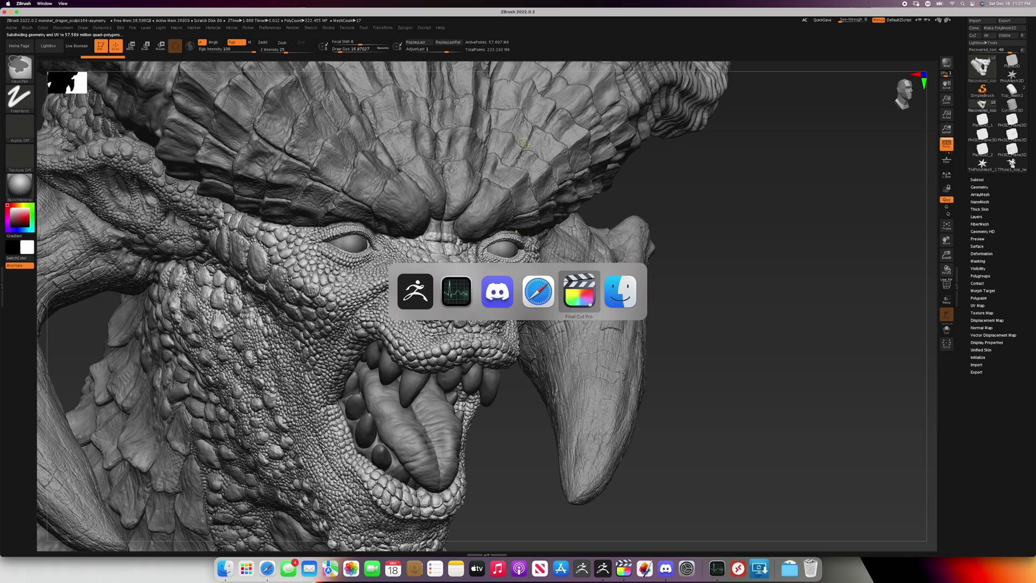
key("super+shift+Tab")
key("super+shift+Tab")
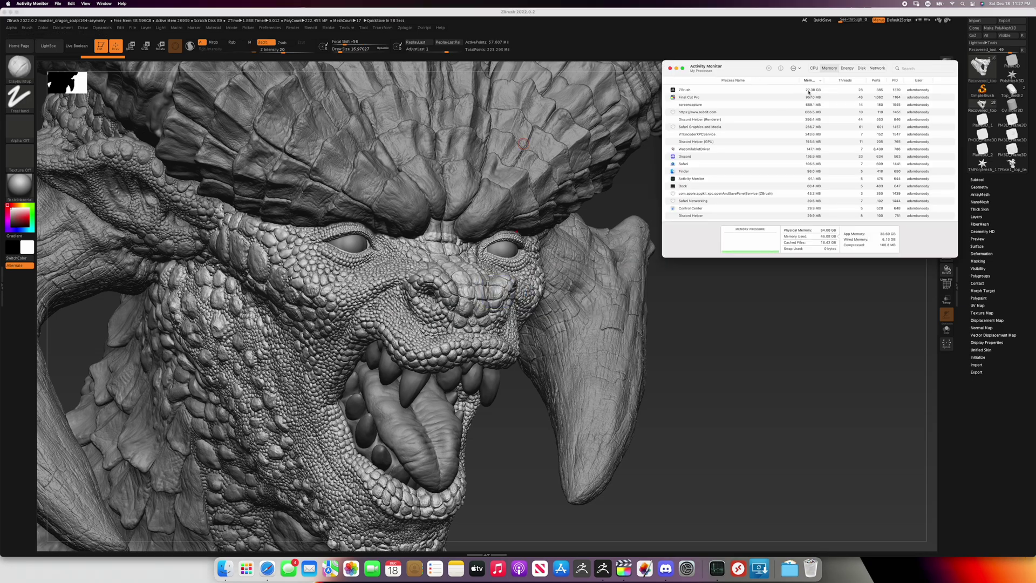
left_click(809, 92)
left_click(710, 315)
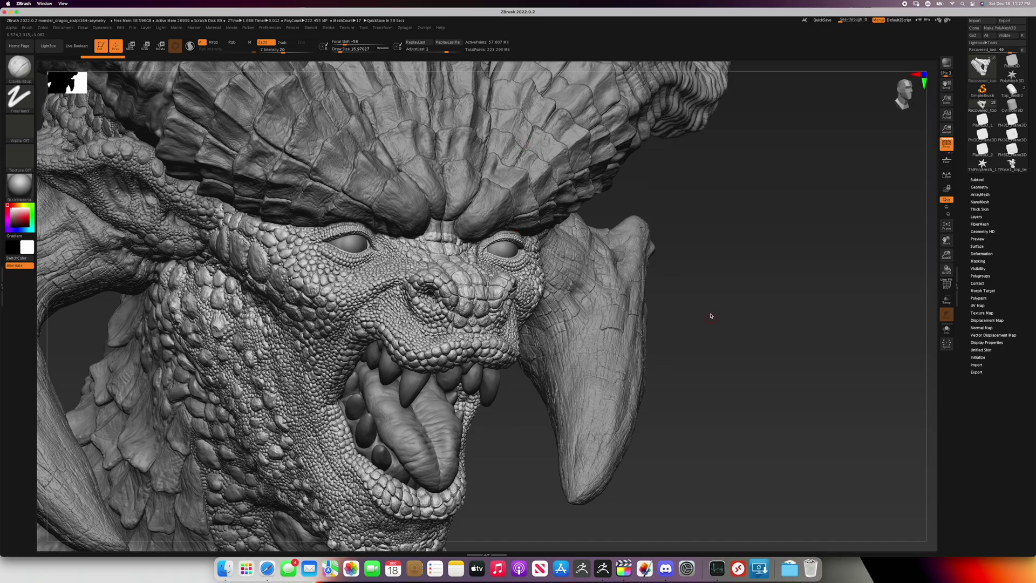
Orbit the subdivided dragon head, recheck ZBrush's memory use in Activity Monitor, and inspect the face from the opposite side.
left_click_drag(713, 222, 724, 229)
key("super+Tab")
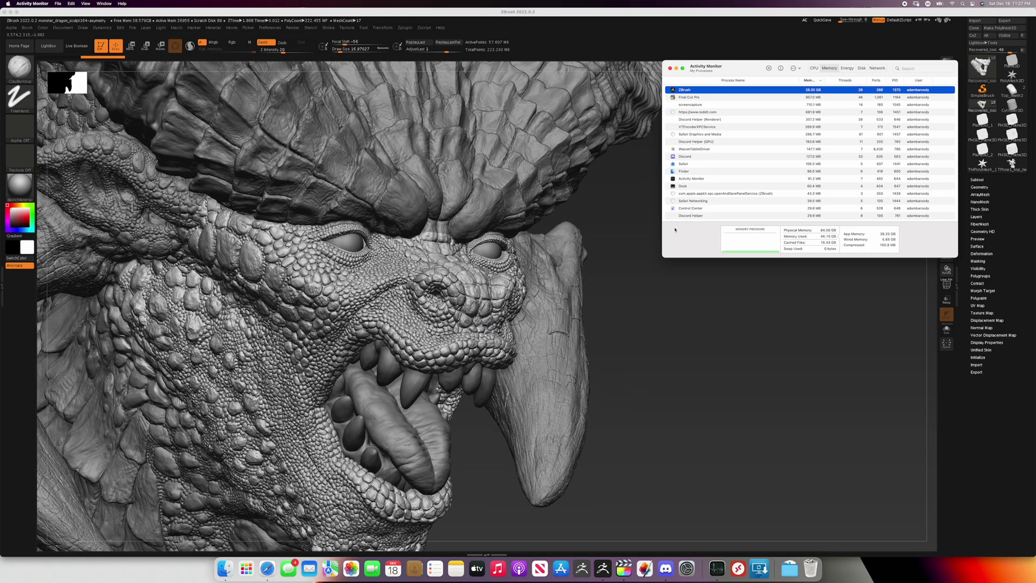
left_click(662, 314)
left_click_drag(678, 283, 513, 297)
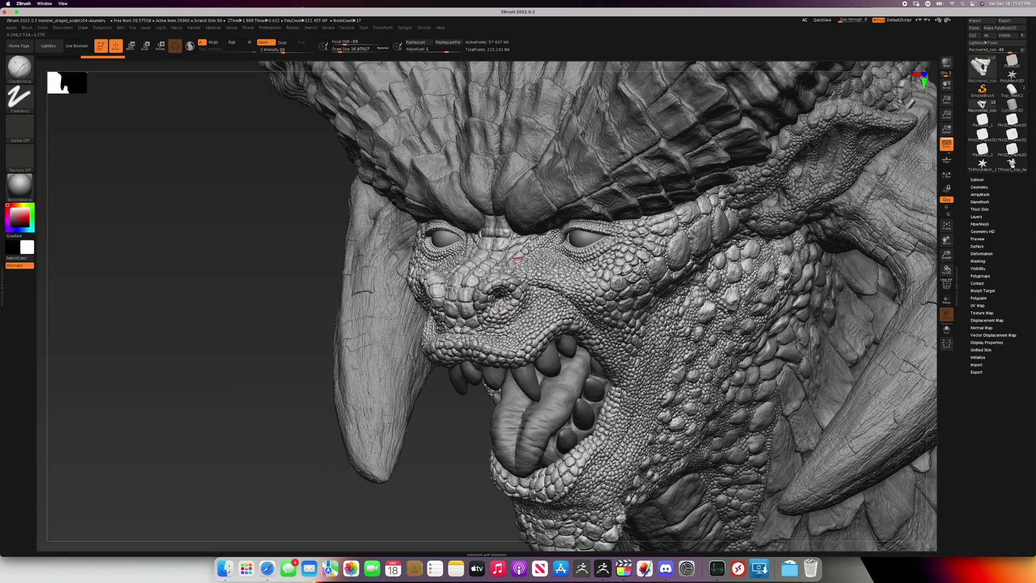
right_click_drag(518, 260, 543, 306, "ctrl")
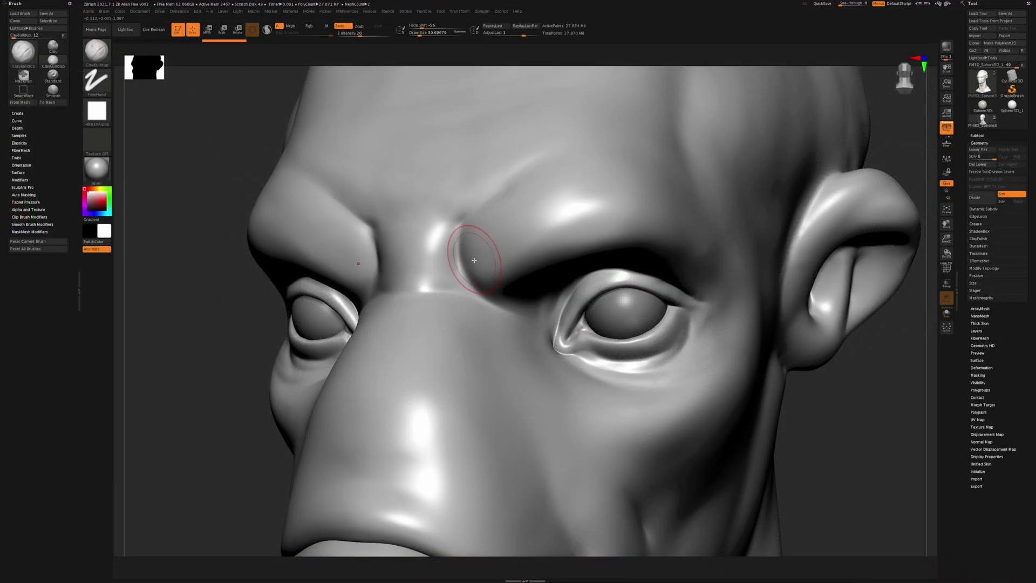
mouse_move(474, 260)
left_mouse_down()
mouse_move(496, 202)
mouse_move(479, 266)
mouse_move(521, 192)
mouse_move(556, 178)
mouse_move(543, 238)
mouse_move(562, 195)
mouse_move(574, 238)
mouse_move(632, 187)
mouse_move(653, 201)
mouse_move(626, 238)
left_mouse_up()
key("ctrl")
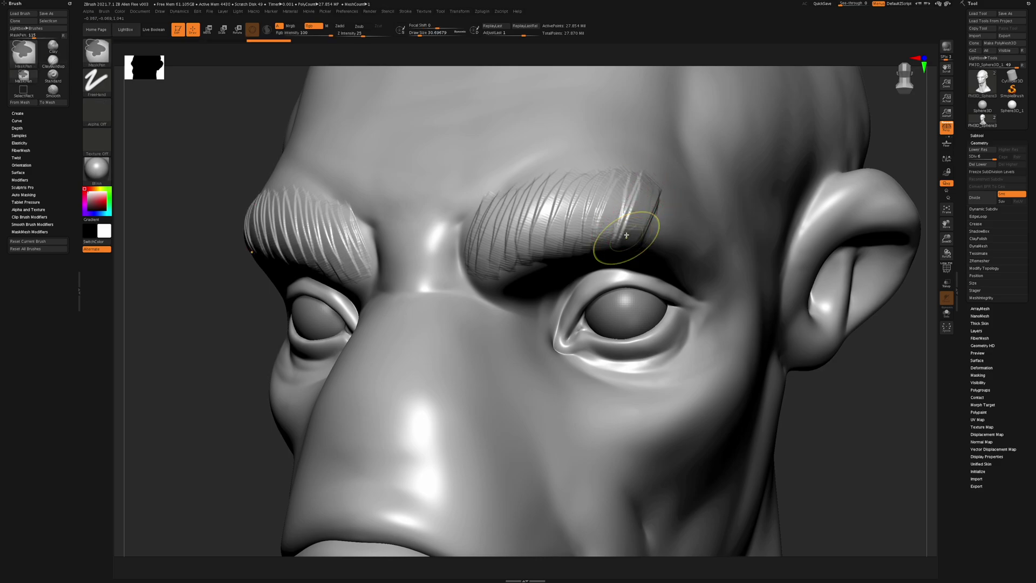
key("ctrl+z")
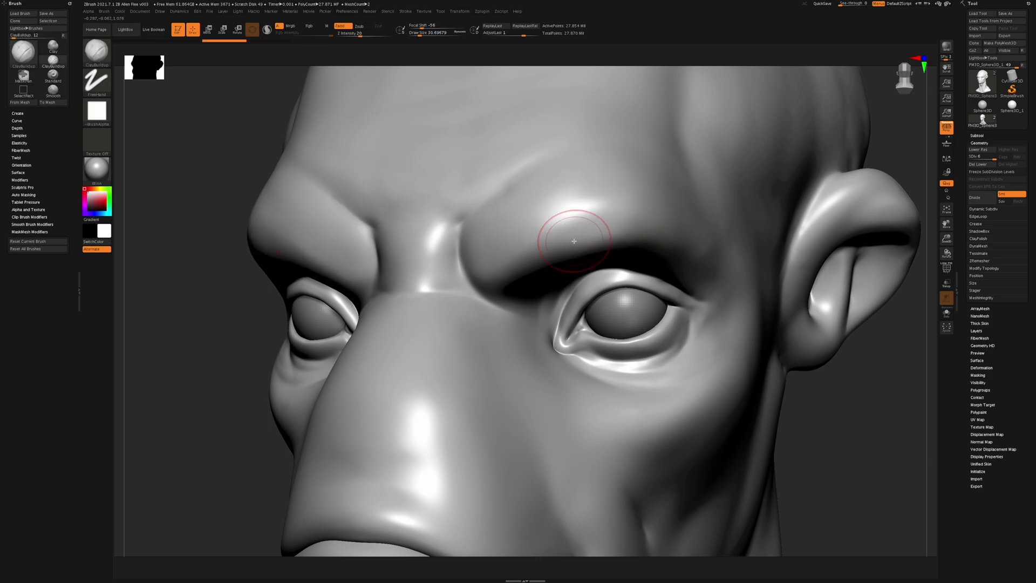
Build up striated ClayBuildup strokes over the brow ridges, down the nose and across the nose bridge.
right_click_drag(569, 239, 590, 213, "alt")
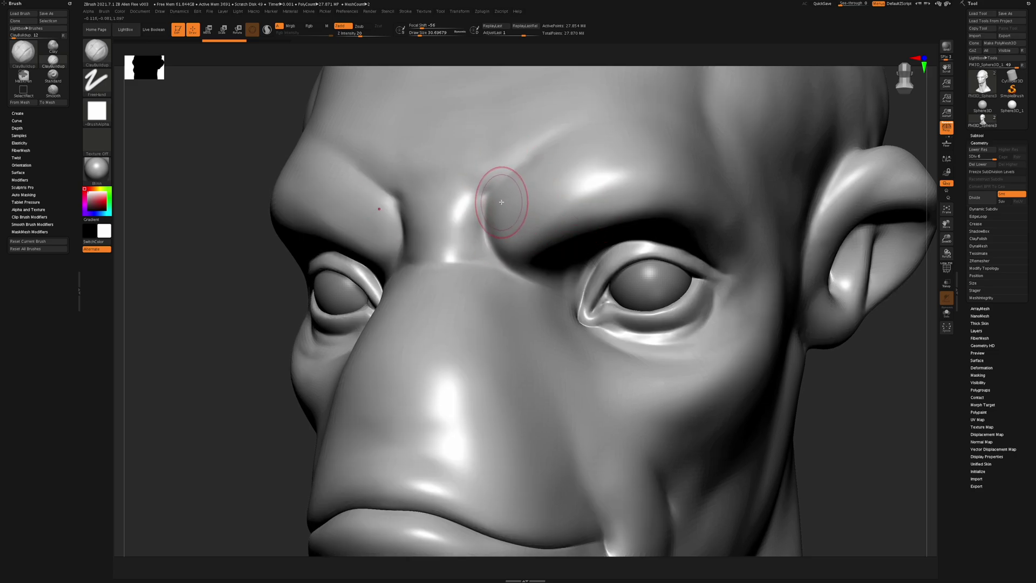
left_click_drag(503, 194, 506, 264)
mouse_move(510, 183)
left_mouse_down()
mouse_move(502, 261)
mouse_move(512, 260)
left_mouse_up()
mouse_move(543, 185)
left_mouse_down()
mouse_move(529, 249)
mouse_move(562, 170)
left_mouse_up()
mouse_move(555, 240)
left_mouse_down()
mouse_move(586, 154)
mouse_move(601, 143)
left_mouse_up()
mouse_move(589, 227)
left_mouse_down()
mouse_move(621, 140)
mouse_move(628, 143)
left_mouse_up()
mouse_move(628, 216)
left_mouse_down()
mouse_move(650, 145)
mouse_move(672, 148)
left_mouse_up()
mouse_move(672, 216)
left_mouse_down()
mouse_move(688, 154)
mouse_move(703, 168)
left_mouse_up()
mouse_move(694, 238)
left_mouse_down()
mouse_move(717, 184)
mouse_move(730, 200)
left_mouse_up()
left_click_drag(715, 266, 737, 248)
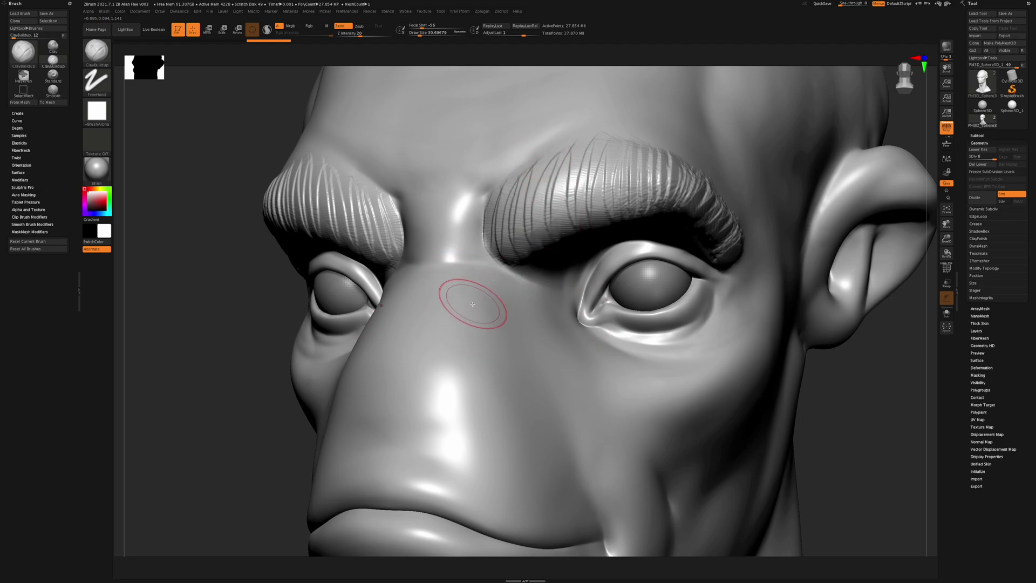
mouse_move(457, 285)
left_mouse_down()
mouse_move(440, 296)
mouse_move(475, 286)
mouse_move(509, 309)
mouse_move(520, 393)
mouse_move(501, 429)
mouse_move(515, 450)
mouse_move(483, 466)
left_mouse_up()
mouse_move(376, 315)
left_mouse_down()
mouse_move(370, 412)
mouse_move(346, 439)
mouse_move(356, 400)
mouse_move(373, 437)
mouse_move(370, 336)
mouse_move(399, 356)
mouse_move(384, 331)
mouse_move(371, 366)
mouse_move(390, 398)
mouse_move(354, 424)
mouse_move(372, 372)
mouse_move(345, 442)
mouse_move(381, 433)
mouse_move(345, 453)
mouse_move(391, 462)
mouse_move(356, 421)
mouse_move(378, 448)
mouse_move(351, 388)
mouse_move(420, 424)
mouse_move(382, 347)
mouse_move(389, 367)
mouse_move(393, 301)
mouse_move(416, 283)
mouse_move(426, 303)
mouse_move(467, 251)
left_mouse_up()
Reduce the brush to a draw size of about 7.5 and lay fine clay strokes along the upper eyelid.
key("s")
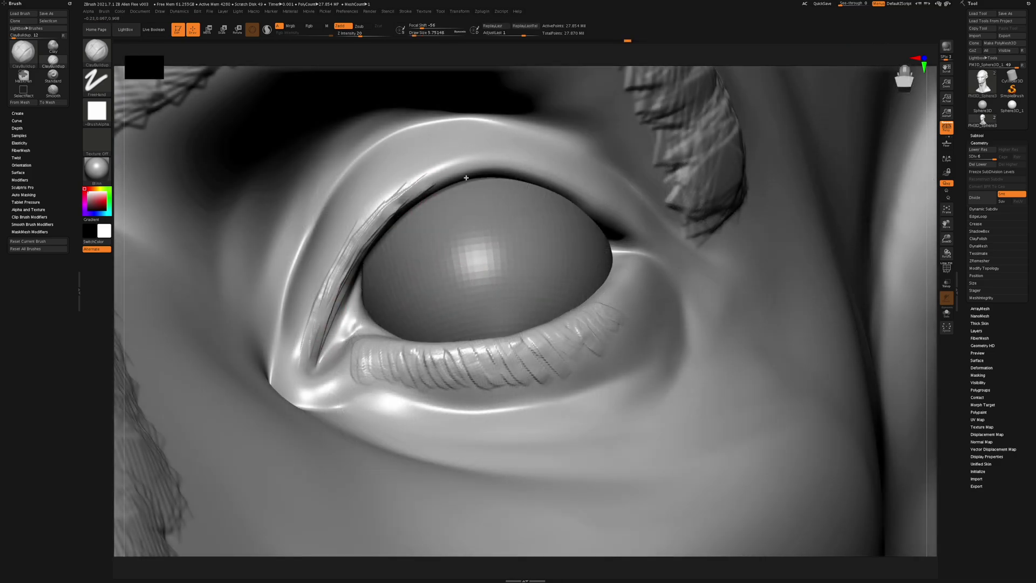
left_click_drag(470, 176, 504, 165)
mouse_move(331, 310)
left_mouse_down()
mouse_move(303, 348)
mouse_move(367, 221)
mouse_move(475, 168)
mouse_move(561, 189)
mouse_move(519, 169)
mouse_move(633, 295)
left_mouse_up()
key("s")
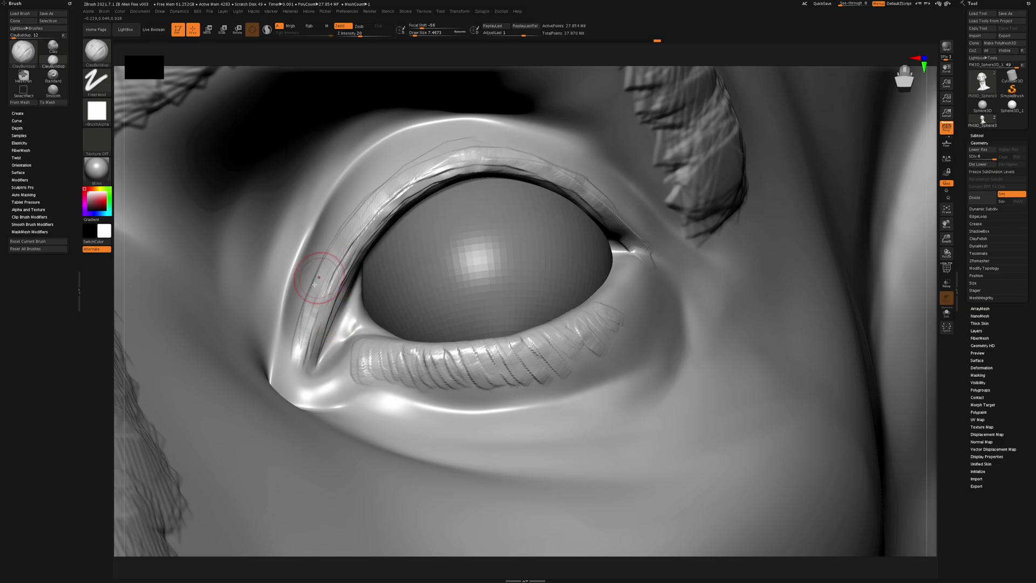
mouse_move(292, 354)
left_mouse_down()
mouse_move(376, 183)
mouse_move(439, 156)
left_mouse_up()
left_click_drag(332, 252, 486, 141)
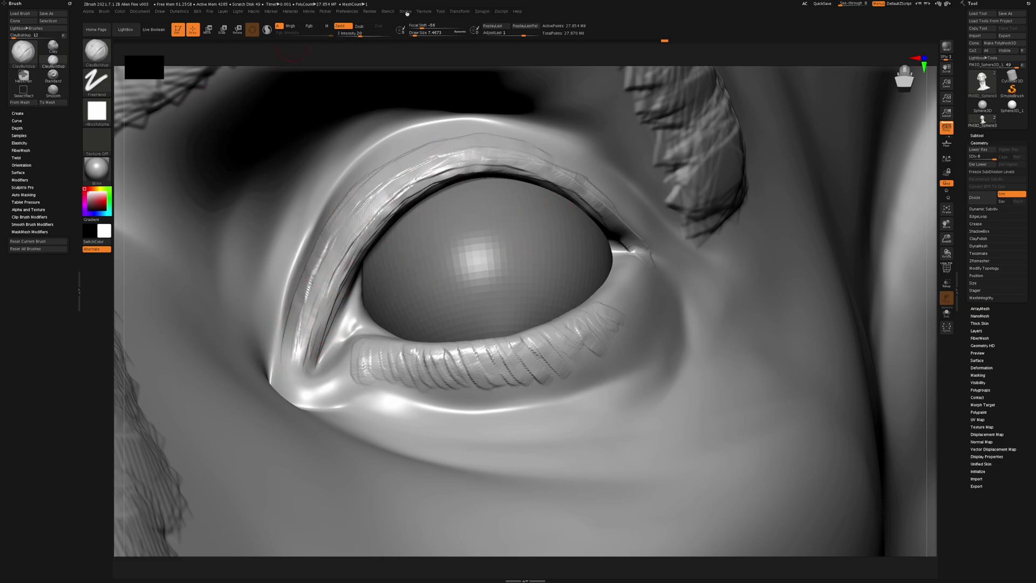
Dock the Stroke palette beside the canvas and expand its Lazy Mouse settings.
left_click(406, 11)
mouse_move(402, 19)
left_mouse_down()
mouse_move(108, 258)
mouse_move(43, 259)
left_mouse_up()
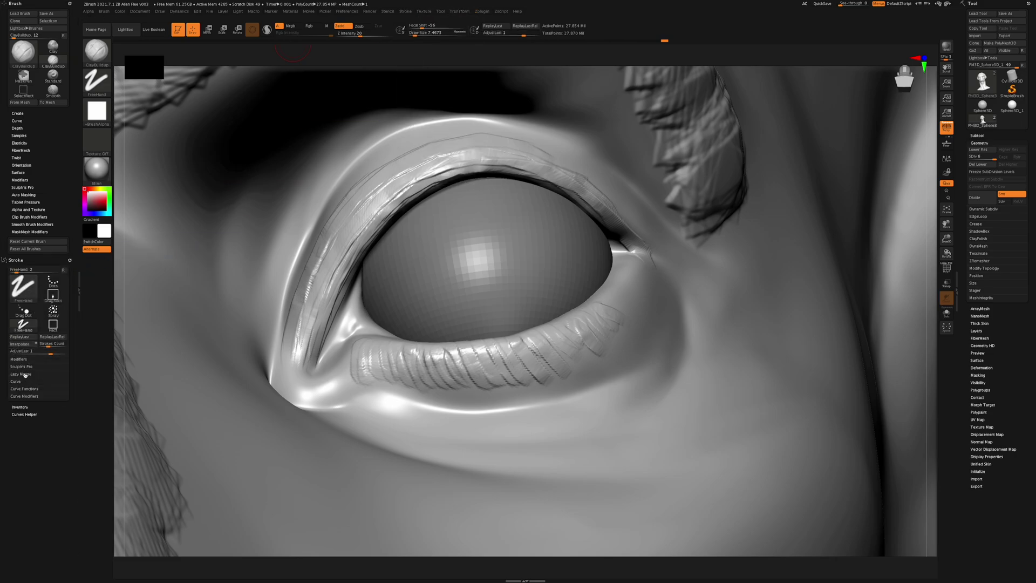
left_click(22, 374)
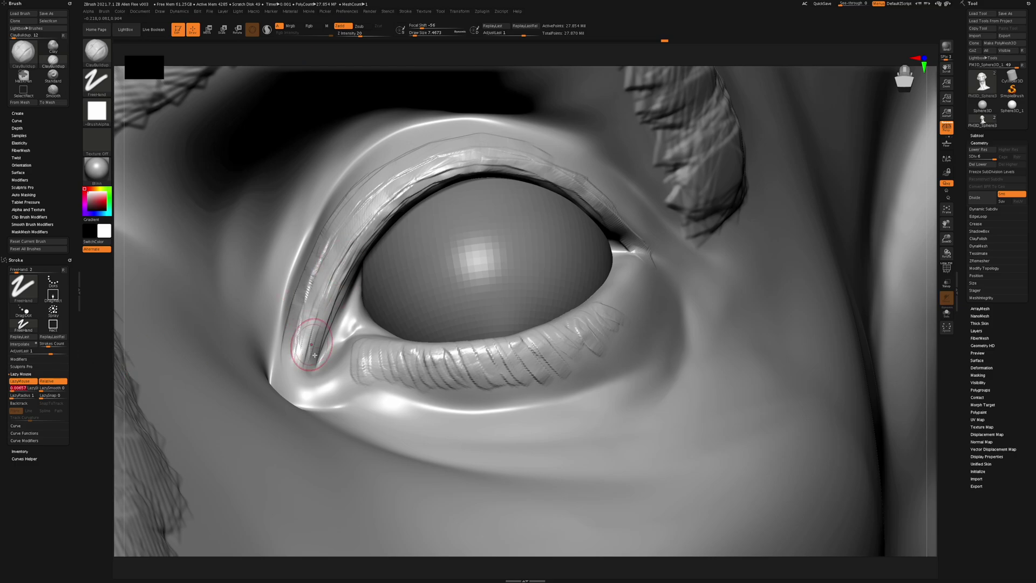
left_click_drag(370, 406, 474, 443)
mouse_move(692, 384)
left_mouse_down()
mouse_move(604, 421)
mouse_move(744, 306)
left_mouse_up()
key("Return")
key("ctrl+z")
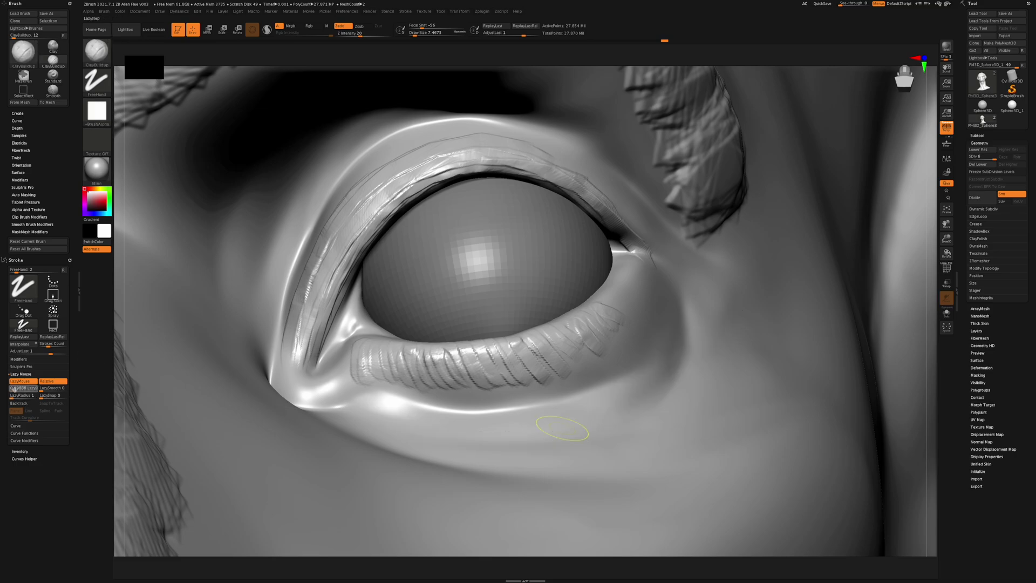
Set the Lazy Mouse step to about 0.1 and brush test strokes on the skin below the eye.
left_click_drag(14, 389, 11, 389)
left_click_drag(615, 416, 721, 294)
mouse_move(482, 435)
left_mouse_down()
mouse_move(572, 431)
mouse_move(752, 326)
left_mouse_up()
left_click_drag(488, 456, 735, 261)
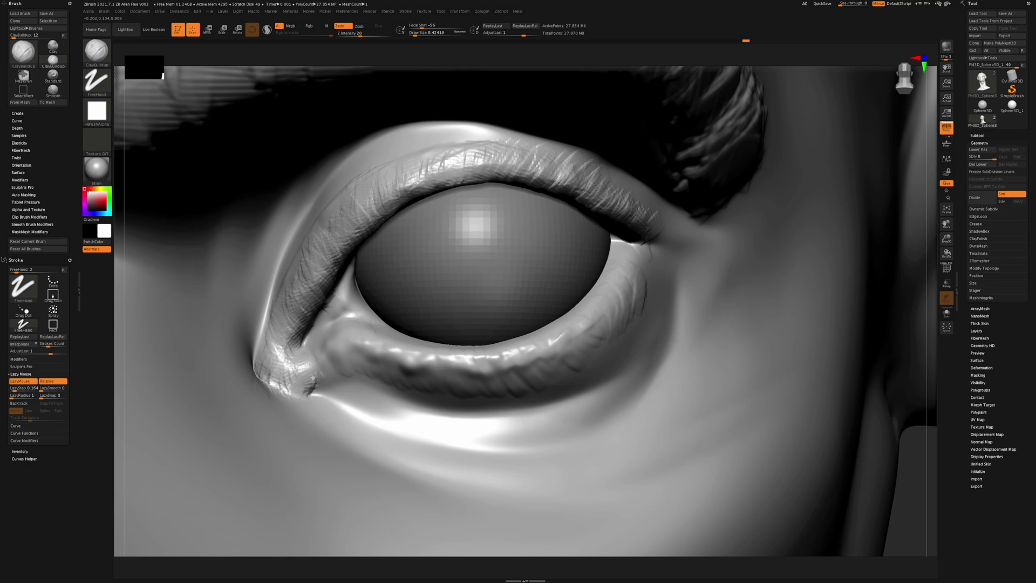
Texture the lower eyelid and the top of the upper eyelid with fine clay strokes at a draw size of about 8.4.
mouse_move(312, 378)
left_mouse_down()
mouse_move(359, 348)
mouse_move(444, 373)
mouse_move(550, 348)
mouse_move(589, 324)
mouse_move(604, 295)
left_mouse_up()
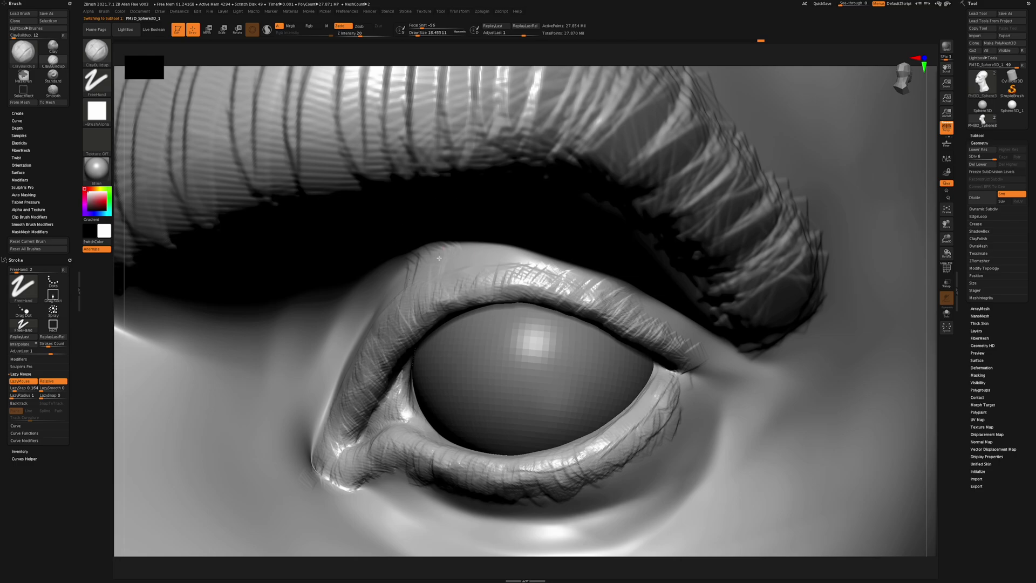
key("s")
left_click_drag(439, 259, 434, 260)
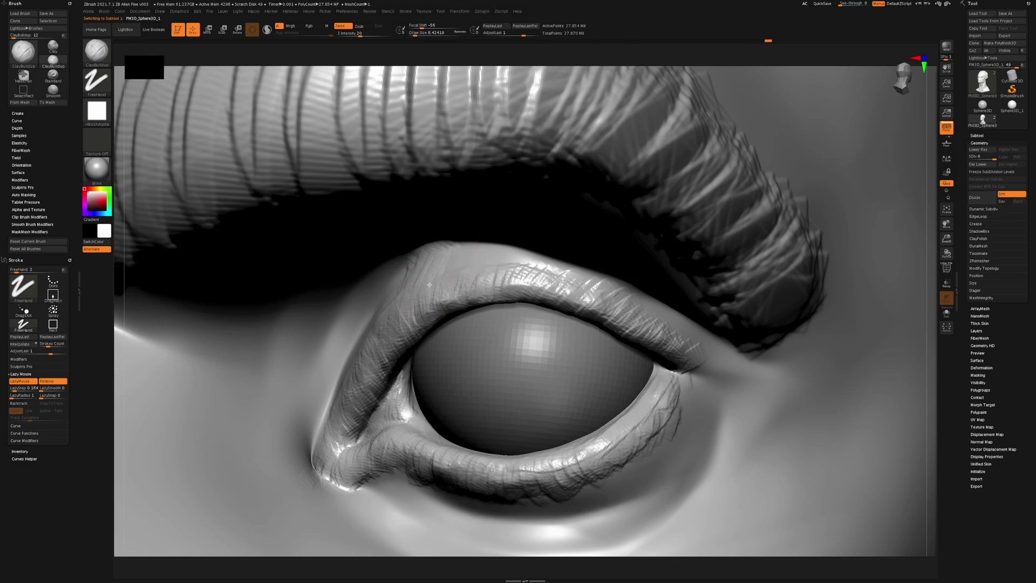
right_click_drag(510, 254, 483, 263)
left_click_drag(483, 270, 496, 258)
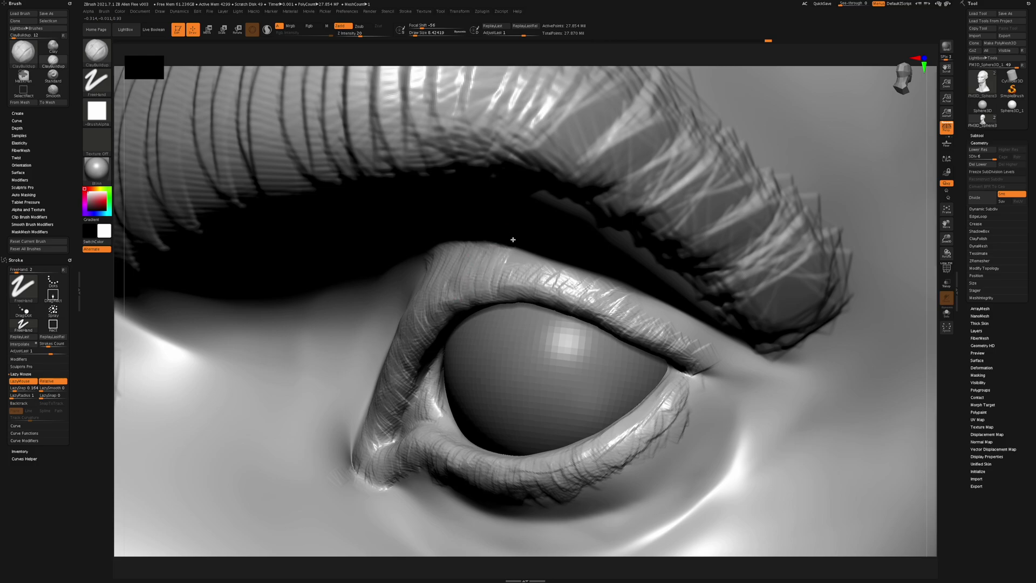
left_click_drag(553, 249, 557, 273)
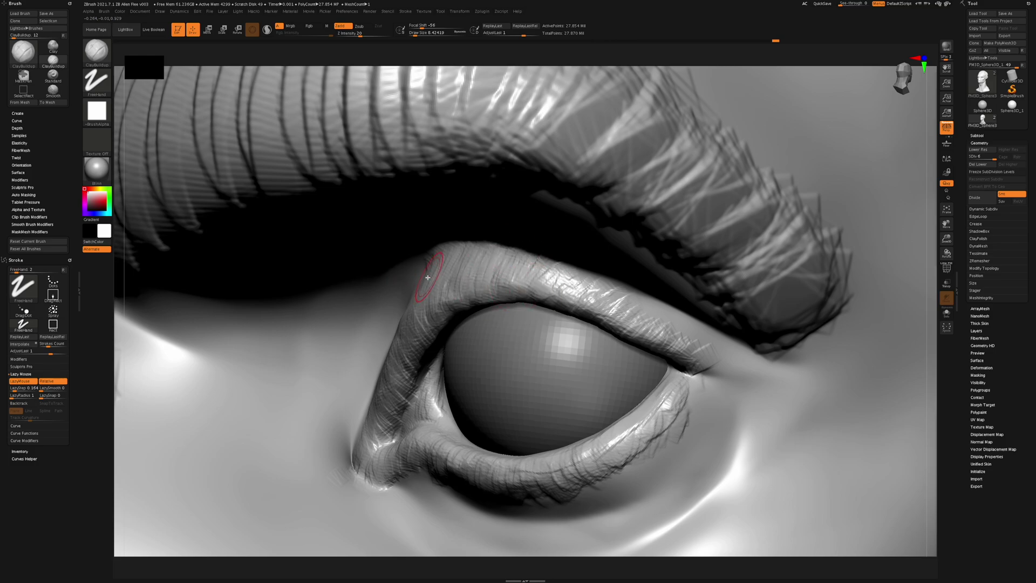
Extend the fine clay strokes down the inner part of the upper eyelid toward the inner eye corner.
right_click_drag(426, 278, 419, 296)
left_click_drag(433, 272, 421, 288)
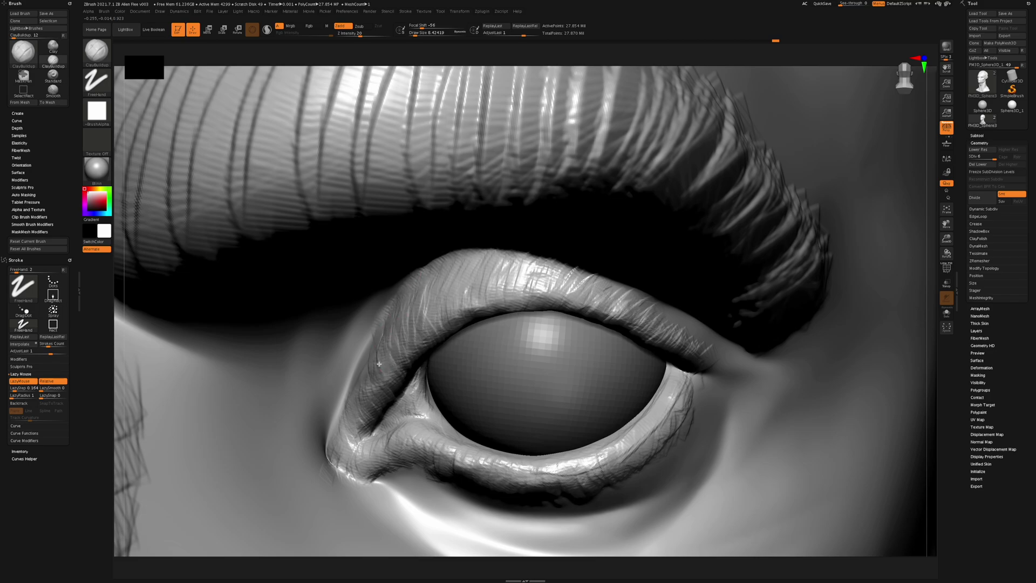
left_click_drag(368, 359, 373, 396)
right_click_drag(365, 400, 363, 383)
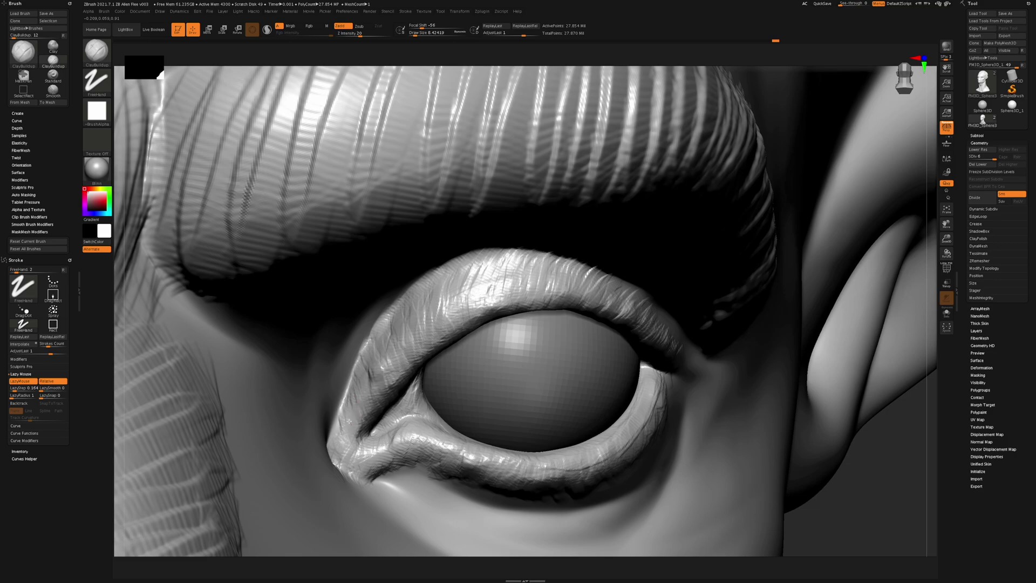
Sculpt fine wrinkles at the outer eye corner and under the lower eyelid.
mouse_move(438, 424)
right_mouse_down("alt")
mouse_move(444, 246)
mouse_move(450, 275)
mouse_move(425, 282)
right_mouse_up("alt")
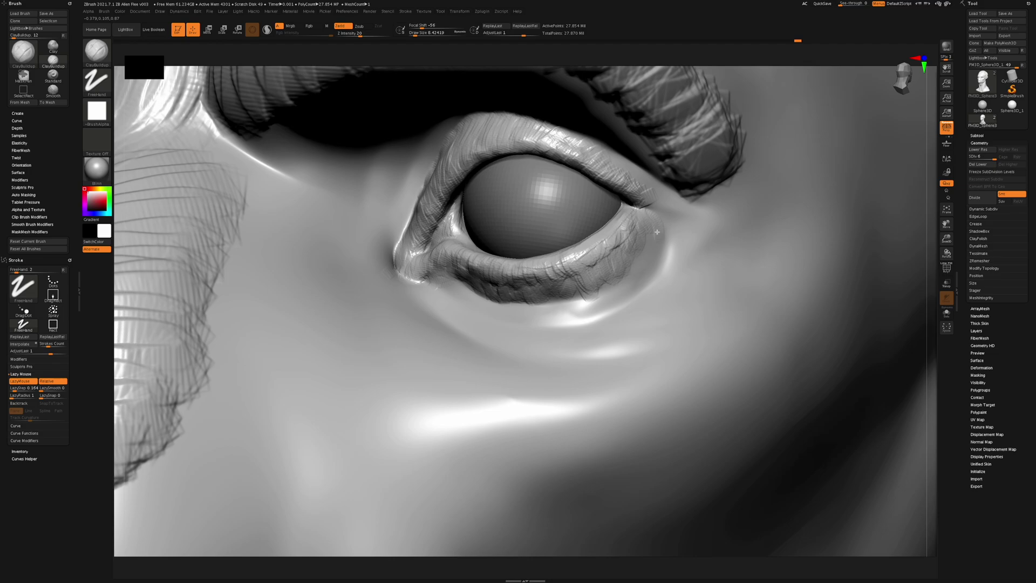
left_click_drag(652, 227, 652, 235)
key("s")
left_click_drag(652, 234, 654, 234)
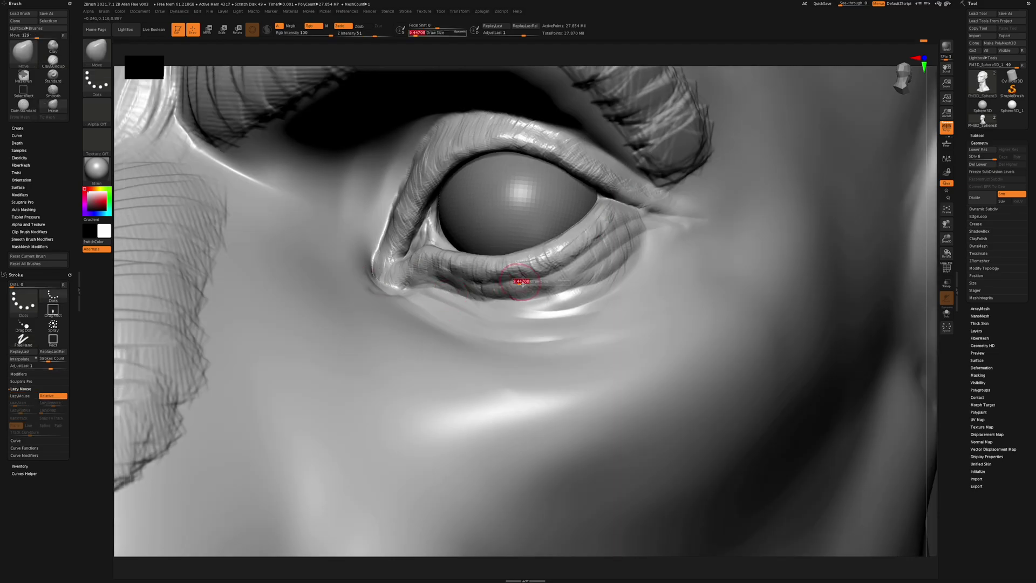
Enlarge the Move brush to a draw size of about 49 and reshape the eyelids.
key("s")
left_click_drag(523, 285, 510, 290)
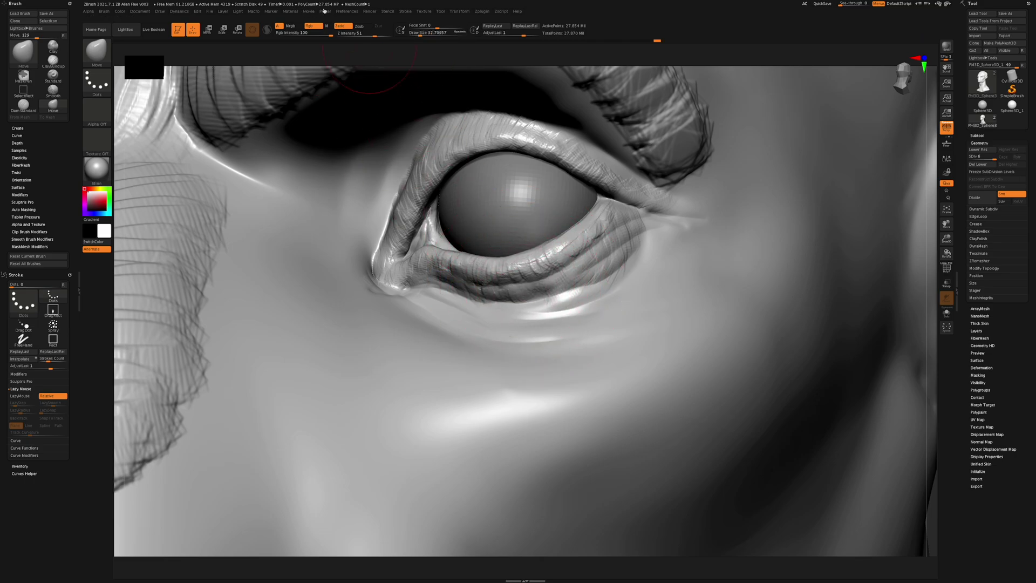
right_click_drag(556, 221, 531, 276)
key("s")
mouse_move(527, 282)
left_mouse_down()
mouse_move(529, 297)
mouse_move(470, 270)
left_mouse_up()
mouse_move(470, 271)
right_mouse_down()
mouse_move(505, 260)
mouse_move(573, 204)
mouse_move(527, 215)
right_mouse_up()
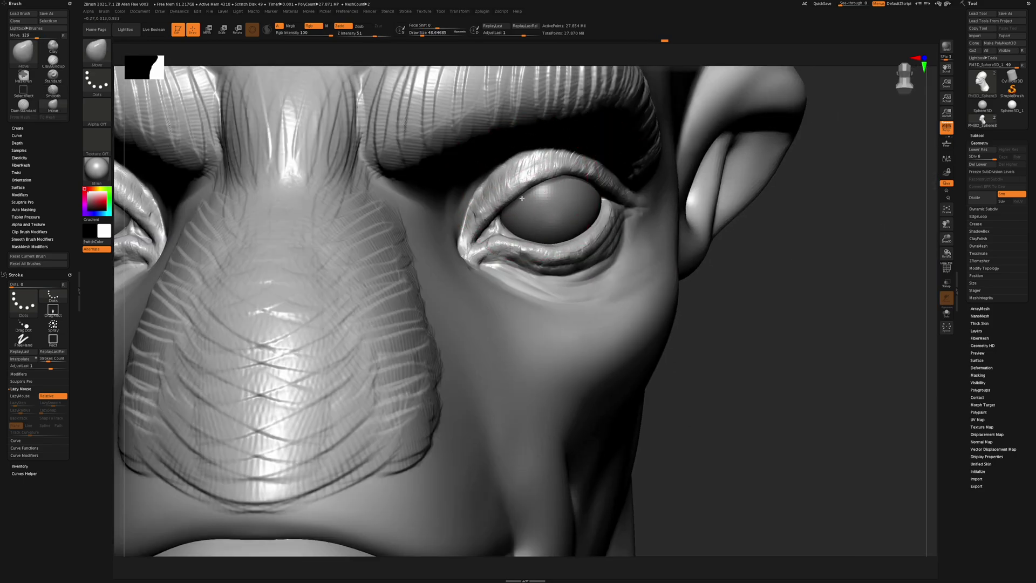
mouse_move(527, 215)
left_mouse_down()
mouse_move(479, 152)
mouse_move(525, 213)
mouse_move(480, 159)
mouse_move(520, 227)
mouse_move(480, 156)
left_mouse_up()
With the Move brush at a draw size of about 145, pull the mouth corner up into a smile and down into a frown.
mouse_move(530, 202)
right_mouse_down("alt")
mouse_move(533, 210)
mouse_move(531, 186)
right_mouse_up("alt")
right_click_drag(578, 384, 500, 385)
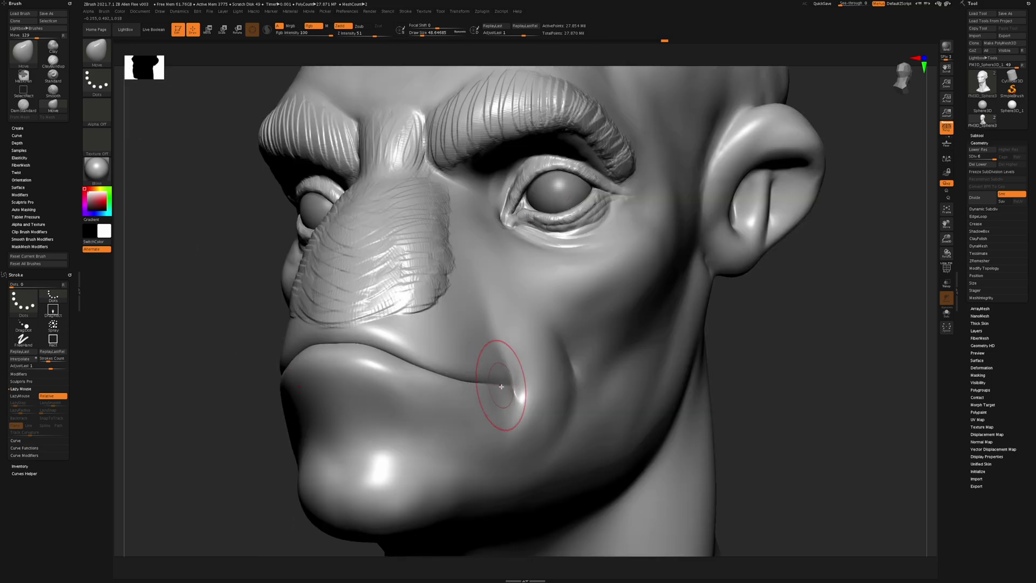
key("s")
mouse_move(505, 383)
left_mouse_down()
mouse_move(523, 382)
mouse_move(508, 292)
mouse_move(526, 379)
left_mouse_up()
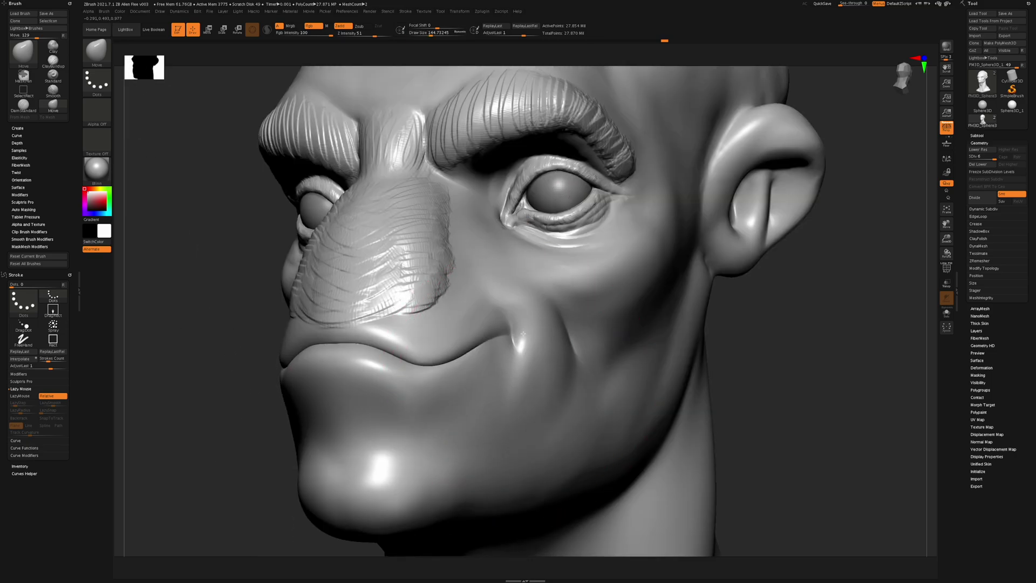
mouse_move(532, 368)
left_mouse_down()
mouse_move(539, 455)
mouse_move(519, 338)
mouse_move(534, 452)
left_mouse_up()
right_click_drag(521, 358, 564, 313)
right_click_drag(515, 193, 541, 184)
mouse_move(540, 184)
left_mouse_down()
mouse_move(541, 221)
mouse_move(534, 128)
mouse_move(540, 218)
mouse_move(543, 170)
left_mouse_up()
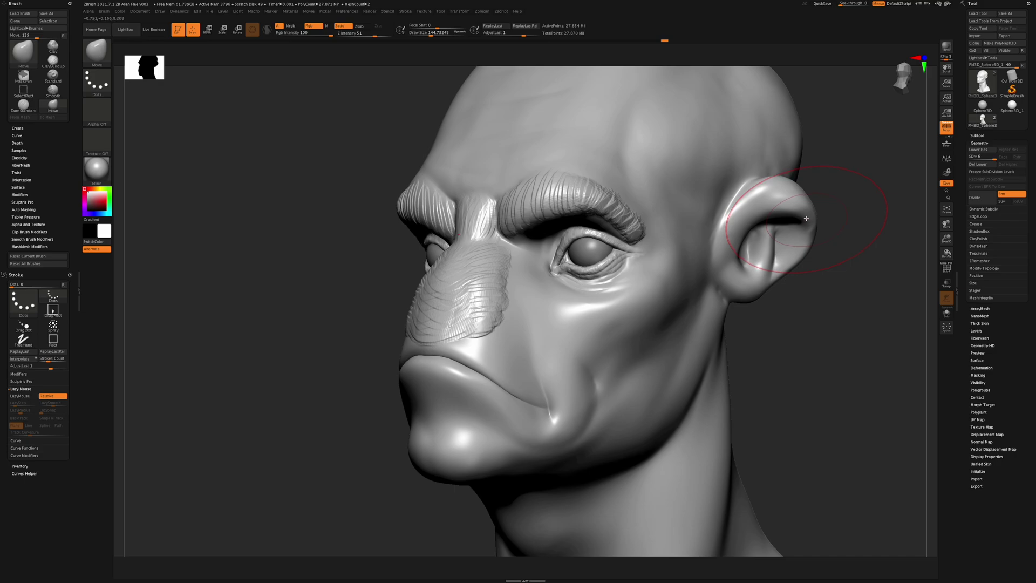
Enlarge the Move brush to a draw size of about 252 and pull the ear area outward.
key("s")
left_click_drag(805, 211, 811, 212)
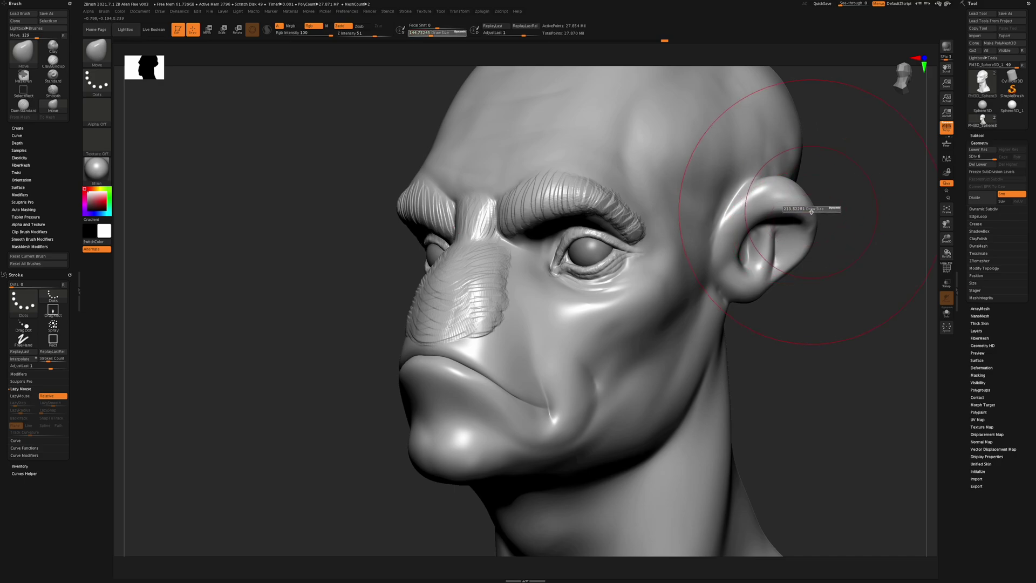
right_click_drag(817, 212, 781, 227, "alt")
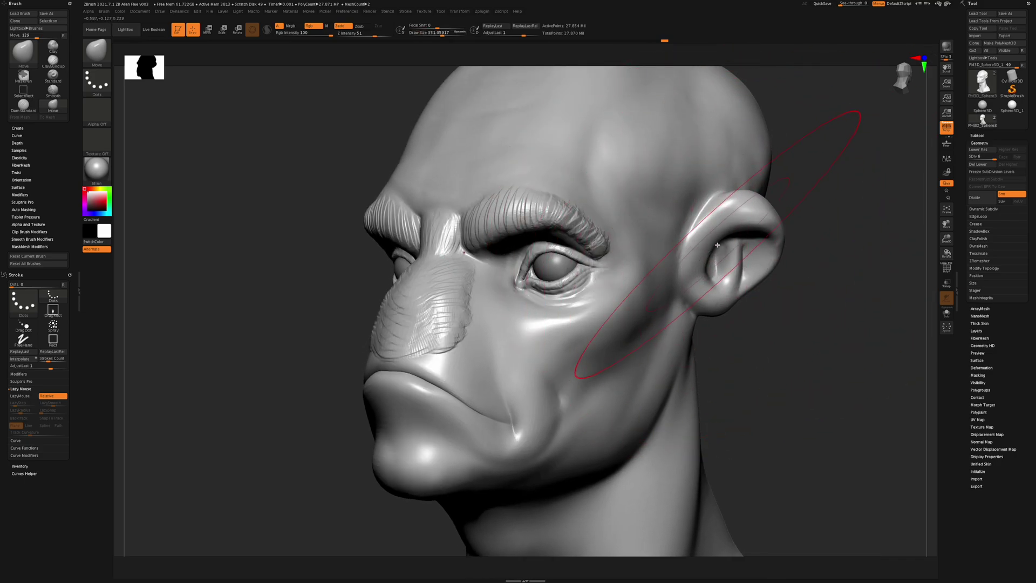
mouse_move(767, 177)
left_mouse_down()
mouse_move(829, 133)
mouse_move(877, 236)
mouse_move(881, 310)
left_mouse_up()
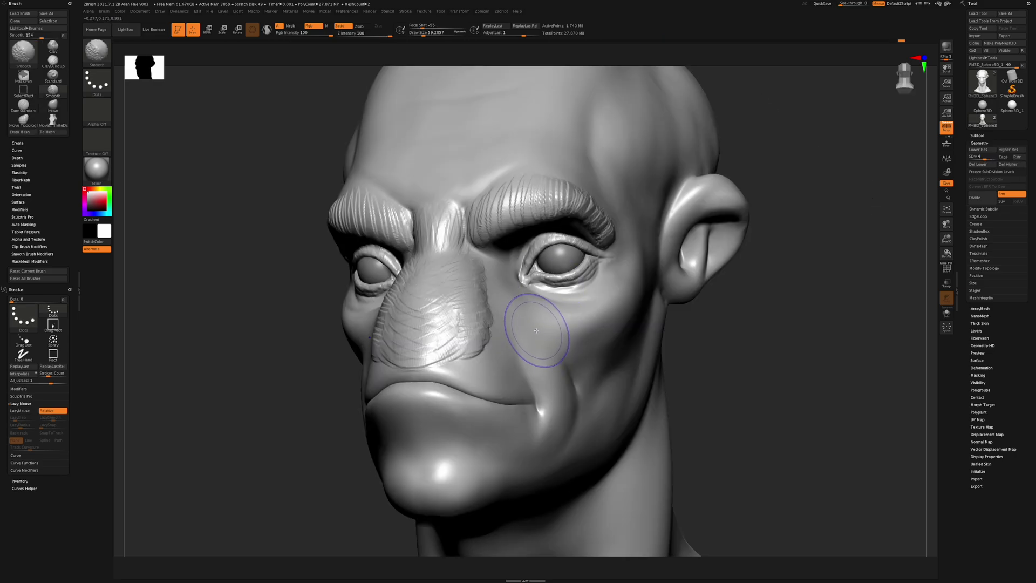
Lower the head mesh to subdivision level 1 and view its coarse form.
key("shift+d")
key("shift+d")
key("shift+d")
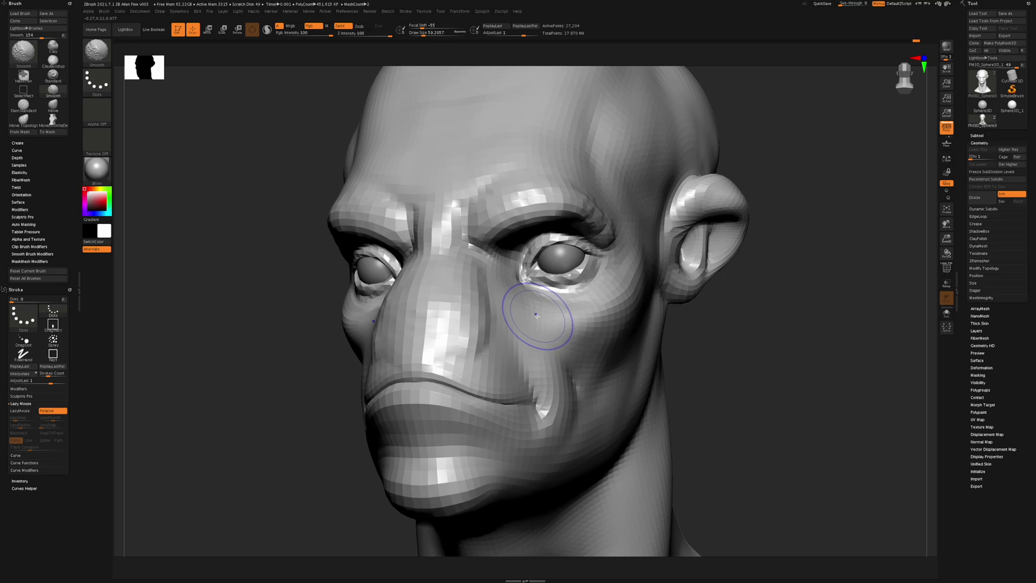
mouse_move(541, 338)
right_mouse_down()
mouse_move(559, 325)
mouse_move(558, 311)
right_mouse_up()
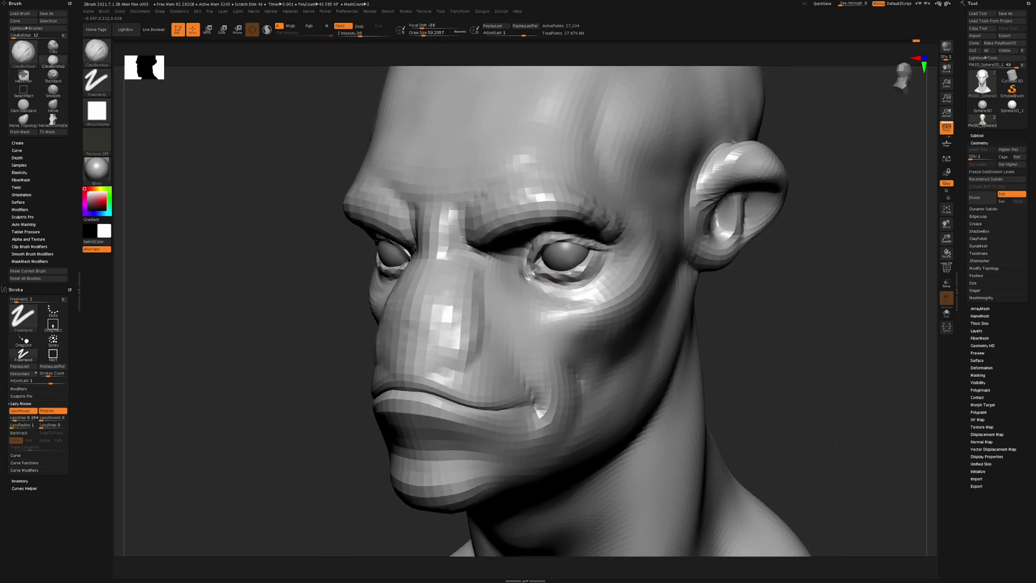
left_click_drag(574, 314, 576, 313)
right_click_drag(576, 313, 568, 300, "ctrl")
Pull the eye and brow area of the low-resolution head with the Move brush, undoing and redoing the pulls.
key("b")
key("m")
key("v")
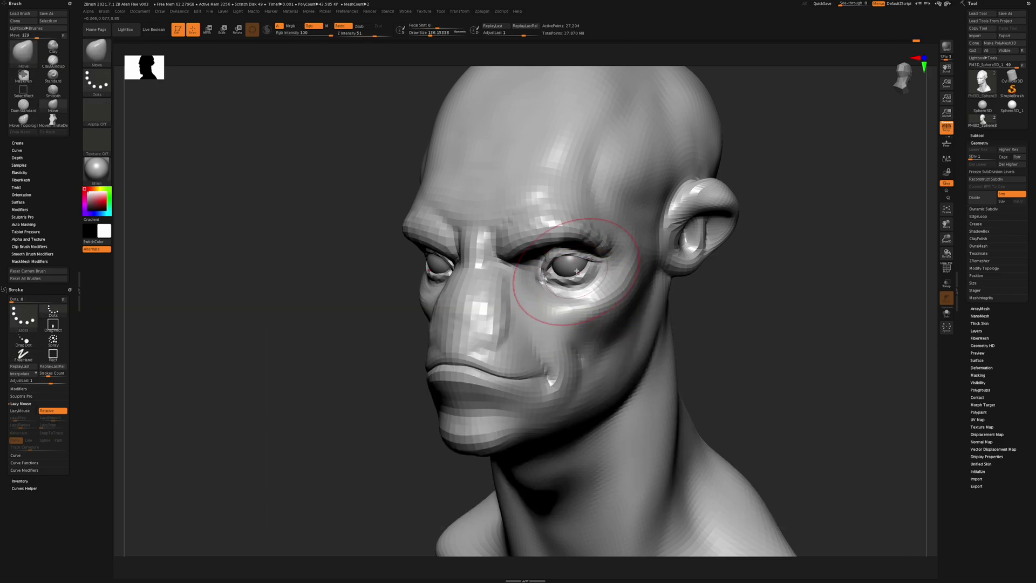
mouse_move(575, 255)
left_mouse_down()
mouse_move(573, 201)
mouse_move(575, 340)
mouse_move(573, 161)
left_mouse_up()
key("ctrl+z")
right_click_drag(622, 227, 611, 251, "shift")
mouse_move(626, 250)
left_mouse_down()
mouse_move(637, 226)
mouse_move(705, 178)
mouse_move(689, 252)
mouse_move(777, 114)
mouse_move(742, 374)
mouse_move(639, 233)
left_mouse_up()
key("ctrl+z")
right_click_drag(638, 270, 565, 307, "ctrl")
key("ctrl+shift+z")
key("s")
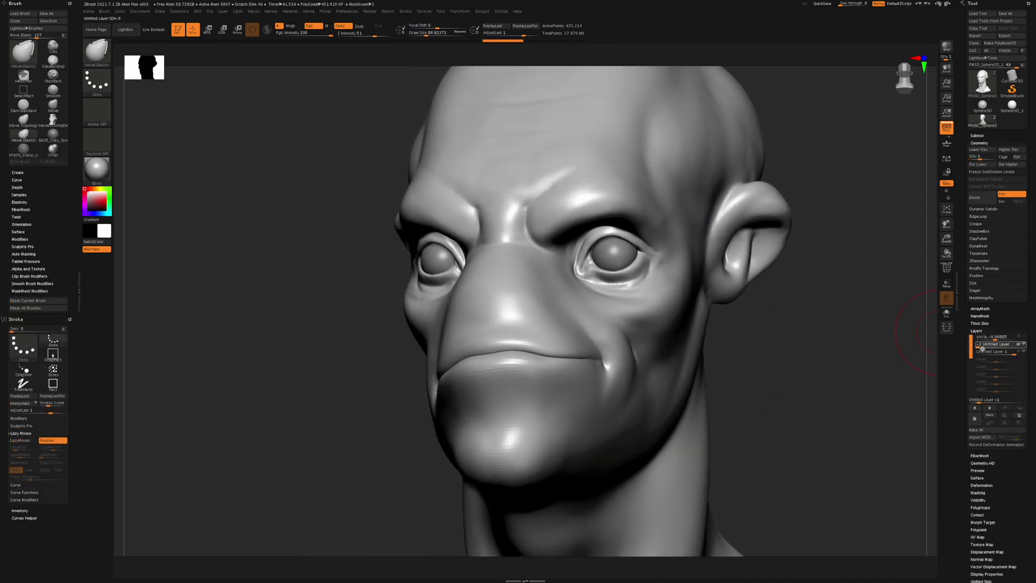
Vary the intensities of the head's smile and untitled sculpt layers to blend between facial expressions.
mouse_move(983, 345)
left_mouse_down()
mouse_move(1023, 345)
mouse_move(994, 360)
mouse_move(1015, 356)
mouse_move(1001, 338)
mouse_move(1029, 341)
left_mouse_up()
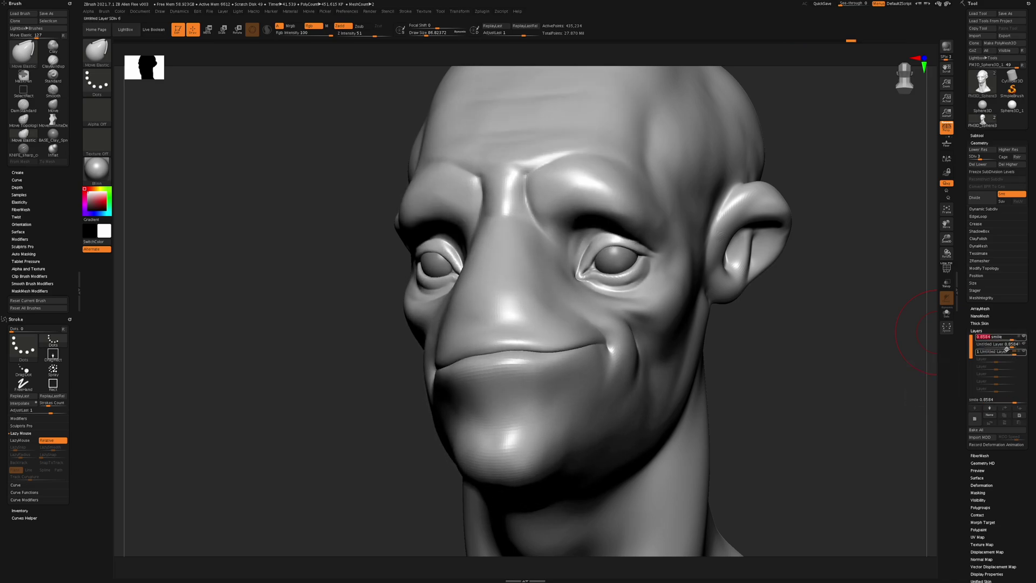
left_click(1012, 344)
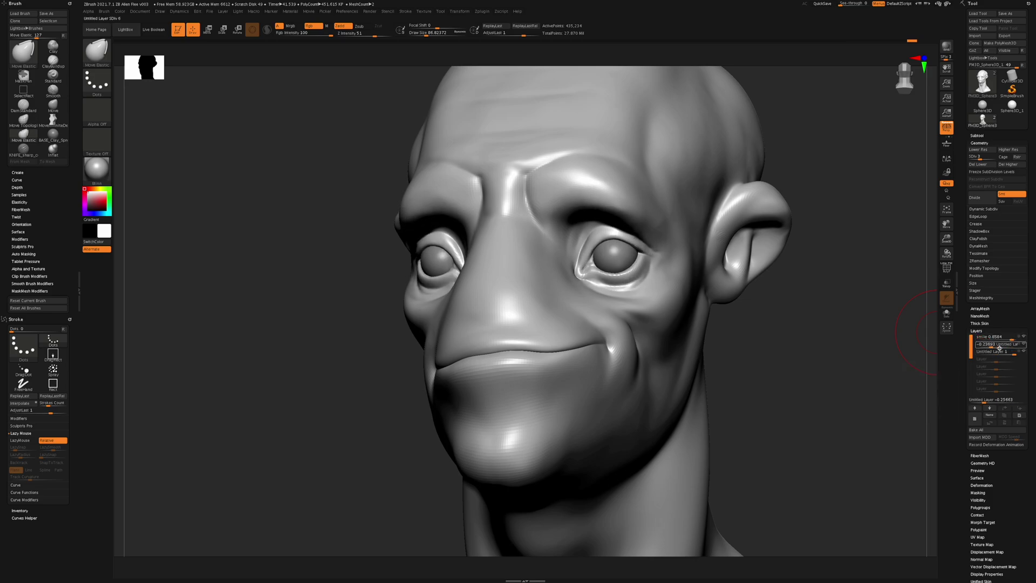
left_click_drag(1012, 348, 955, 366)
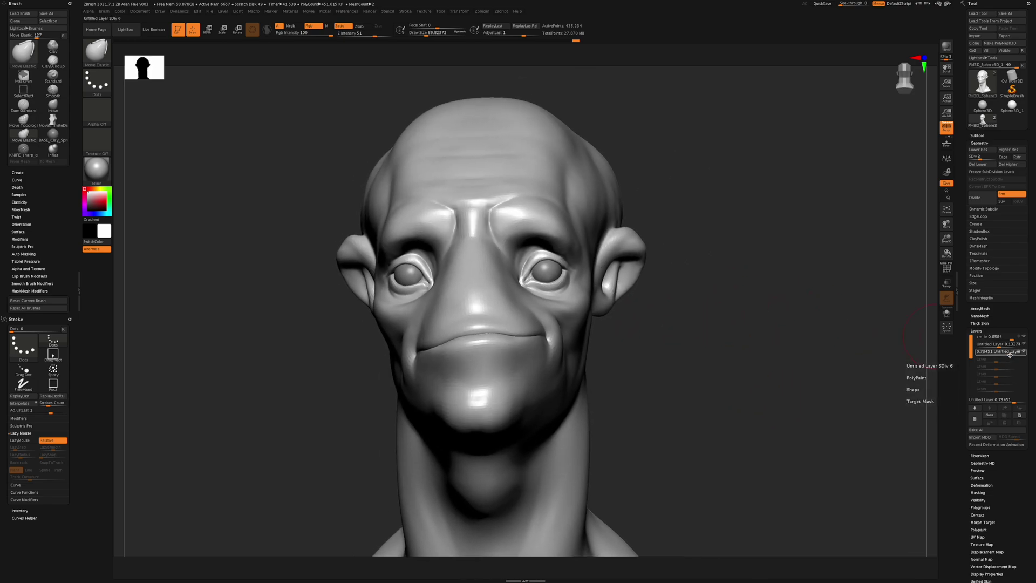
left_click_drag(1006, 353, 1015, 351)
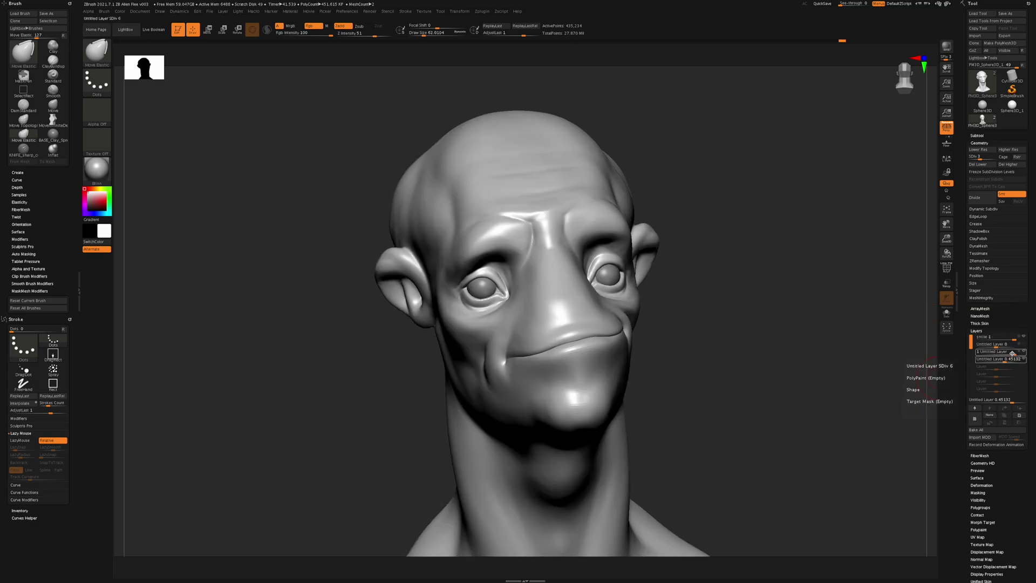
Set the intensity of the head's third sculpt layer to about 0.83 to refine the facial expression.
mouse_move(1010, 352)
left_mouse_down()
mouse_move(994, 353)
mouse_move(1007, 352)
left_mouse_up()
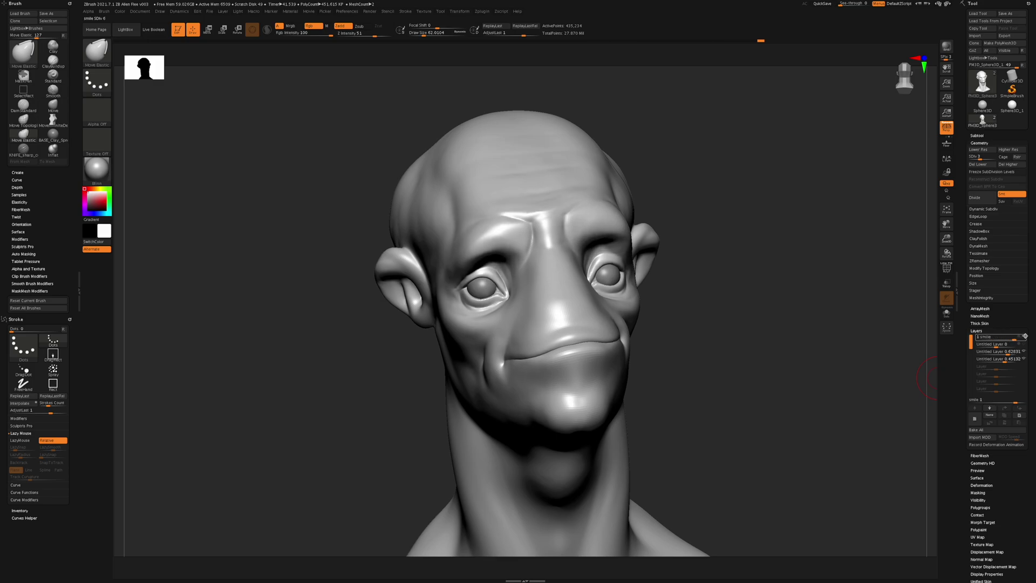
right_click(837, 365)
left_click_drag(884, 361, 836, 338)
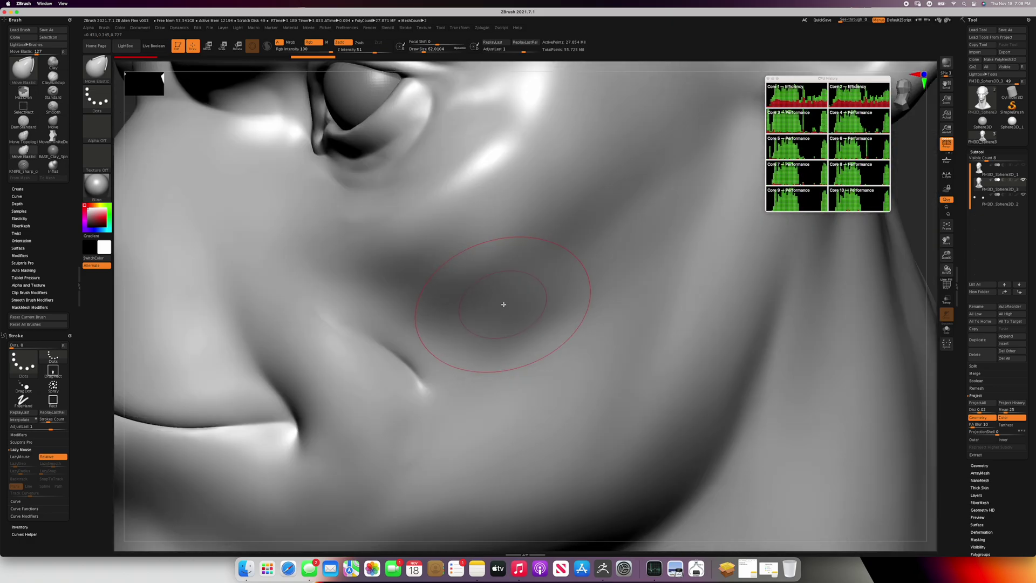
Inspect the high-polygon head up close and as a whole, and bring up Activity Monitor to check resource use.
mouse_move(504, 304)
right_mouse_down("ctrl")
mouse_move(532, 365)
mouse_move(510, 345)
mouse_move(611, 290)
mouse_move(456, 316)
right_mouse_up("ctrl")
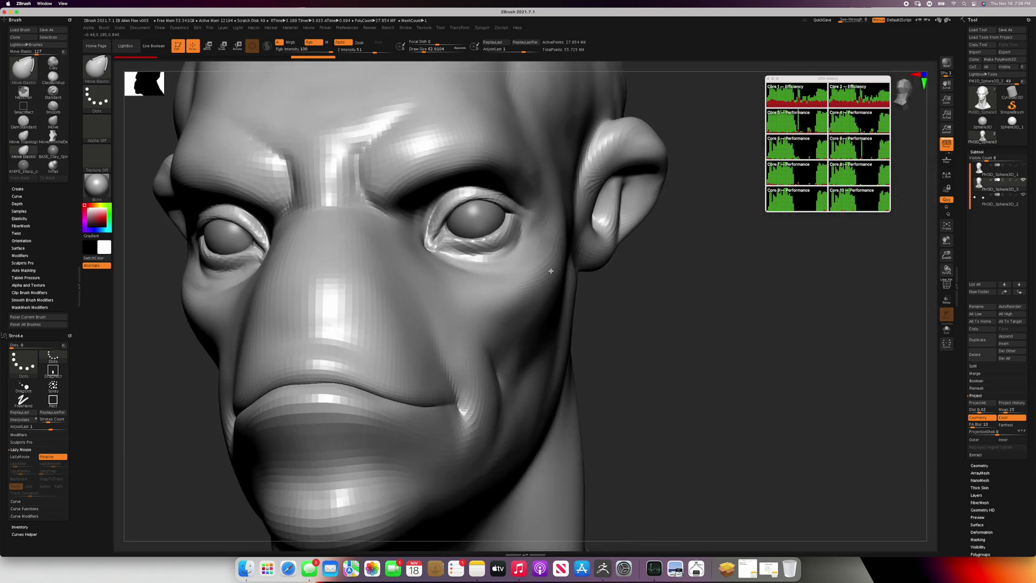
mouse_move(551, 271)
right_mouse_down("ctrl")
mouse_move(558, 252)
mouse_move(597, 245)
mouse_move(596, 287)
mouse_move(590, 278)
right_mouse_up("ctrl")
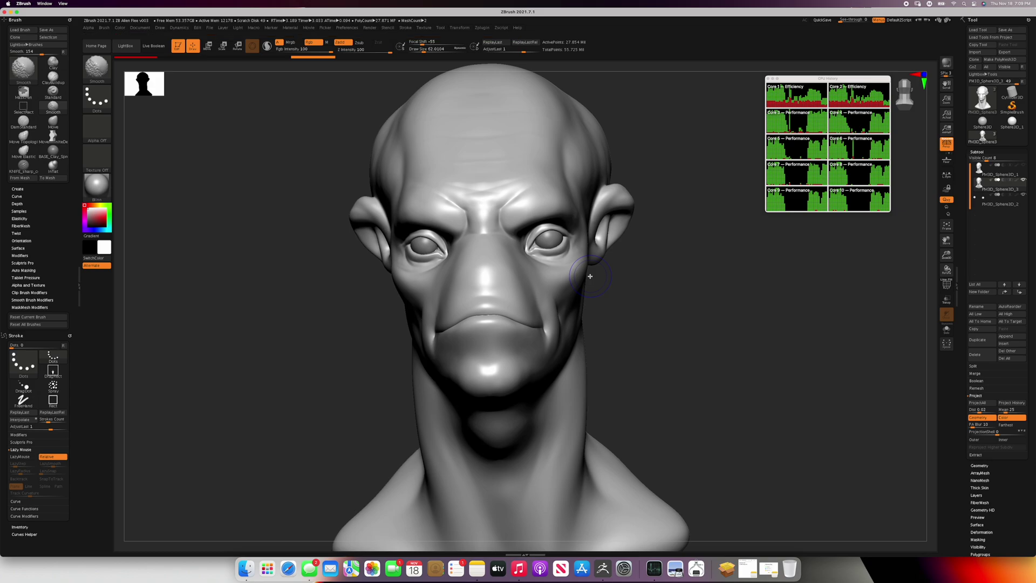
key("shift")
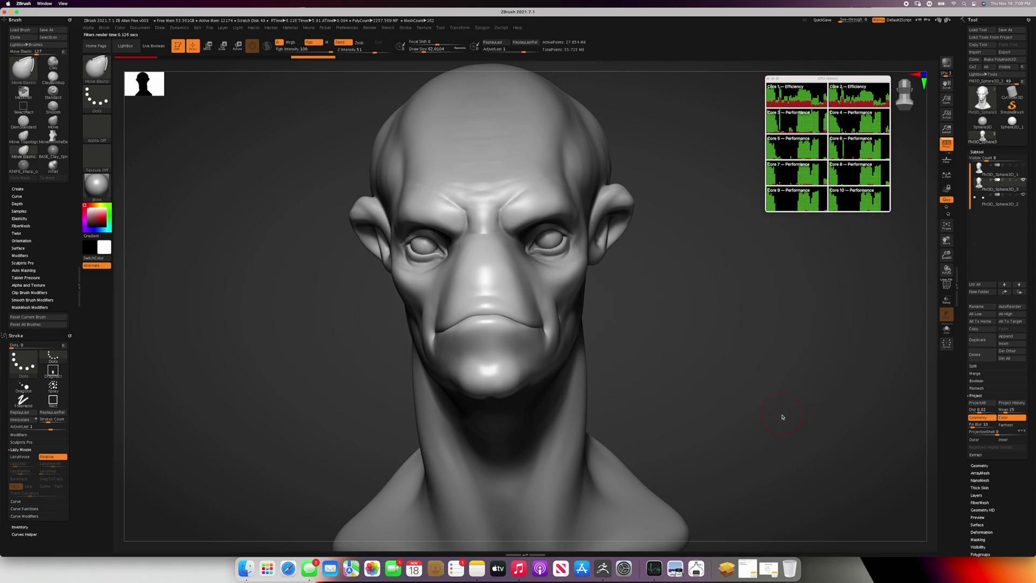
left_click(654, 569)
left_click(866, 299)
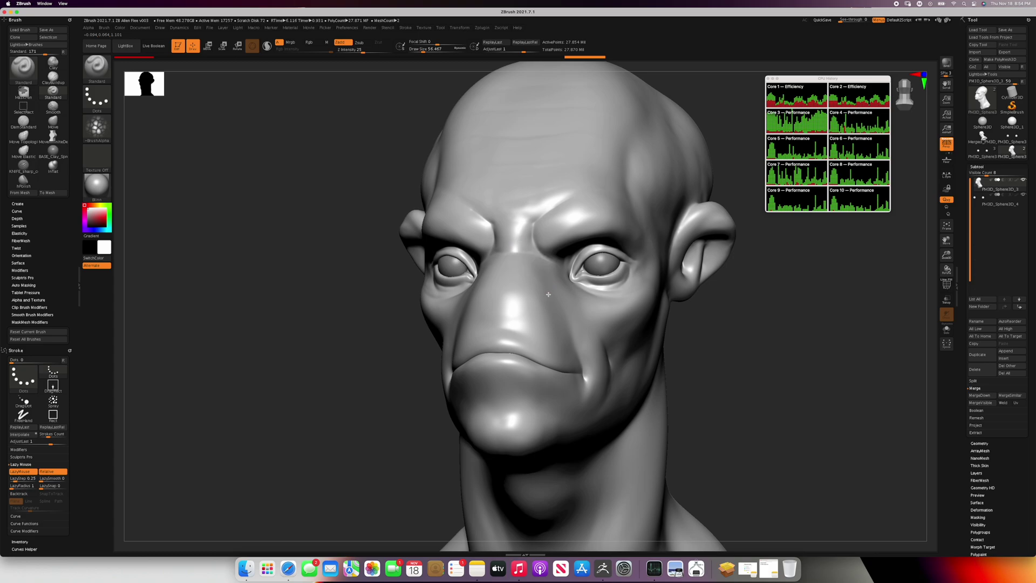
Display the wireframe over the nose of the head and switch to the ClayBuildup brush.
right_click_drag(548, 294, 525, 229, "ctrl")
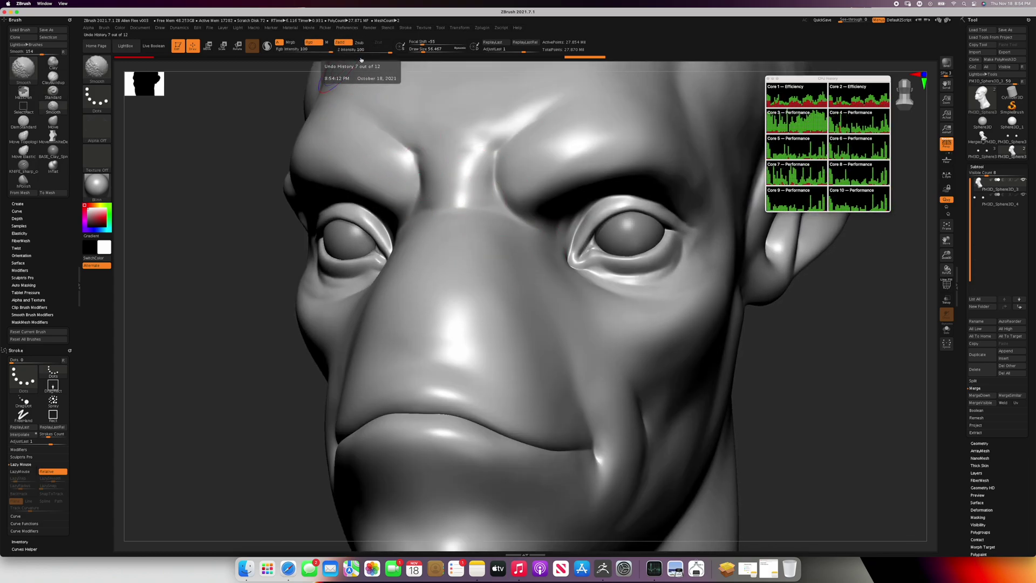
key("shift+f")
mouse_move(498, 359)
right_mouse_down("ctrl")
mouse_move(502, 372)
mouse_move(495, 340)
mouse_move(464, 333)
right_mouse_up("ctrl")
key("b")
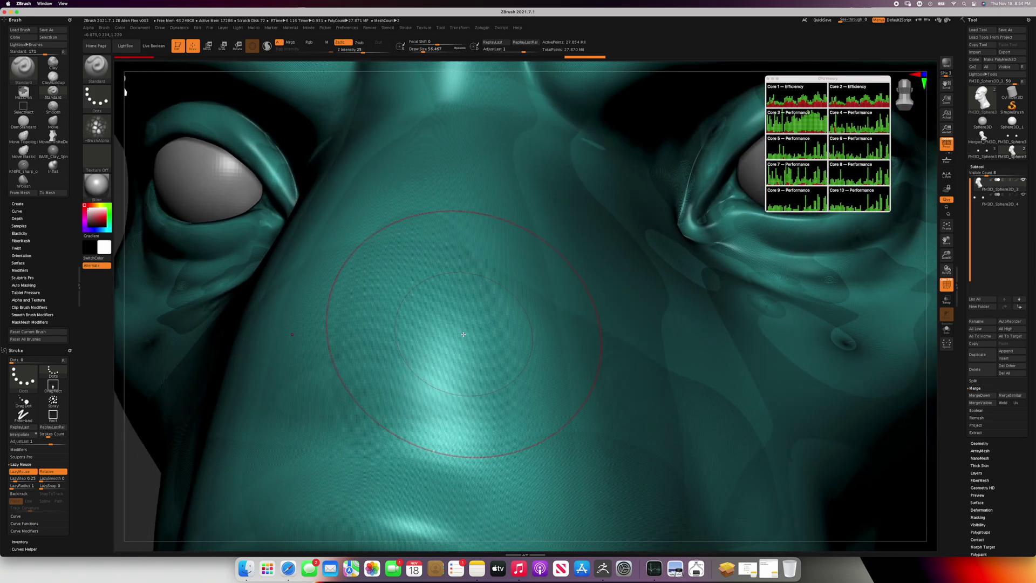
key("c")
key("b")
Try building and smoothing ClayBuildup ridges across the side of the nose, with and without the wireframe, and undo them.
mouse_move(462, 303)
left_mouse_down()
mouse_move(511, 231)
mouse_move(478, 312)
mouse_move(578, 289)
mouse_move(562, 395)
mouse_move(578, 440)
mouse_move(671, 371)
left_mouse_up()
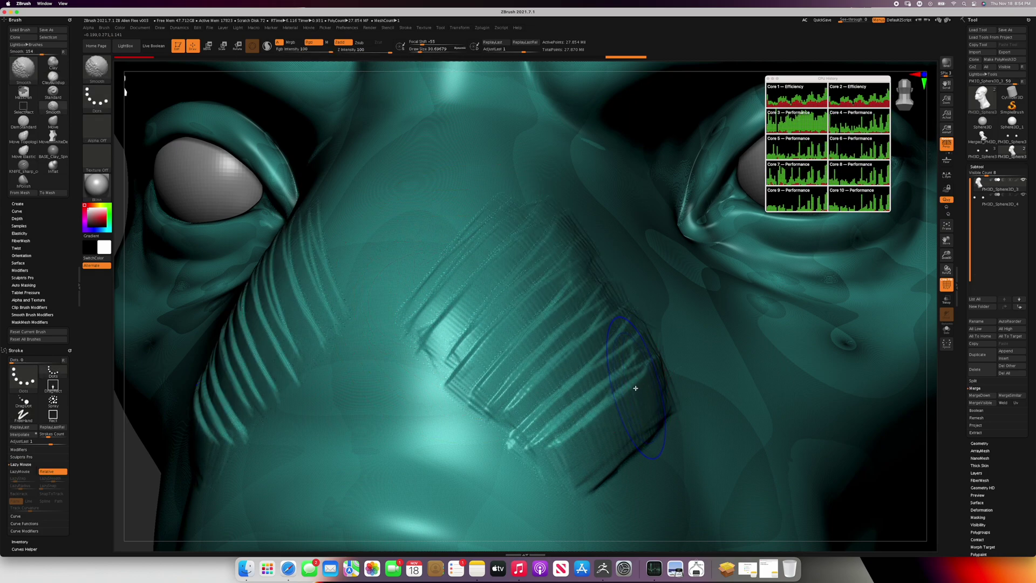
key("shift+f")
key("ctrl+z")
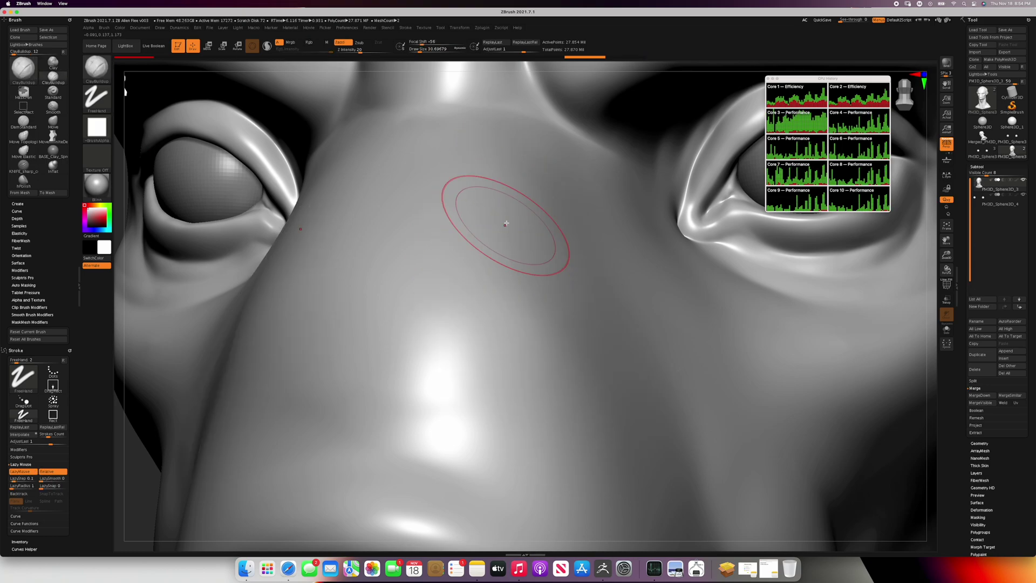
mouse_move(431, 299)
left_mouse_down()
mouse_move(555, 208)
mouse_move(566, 266)
mouse_move(658, 324)
mouse_move(593, 463)
mouse_move(725, 407)
left_mouse_up()
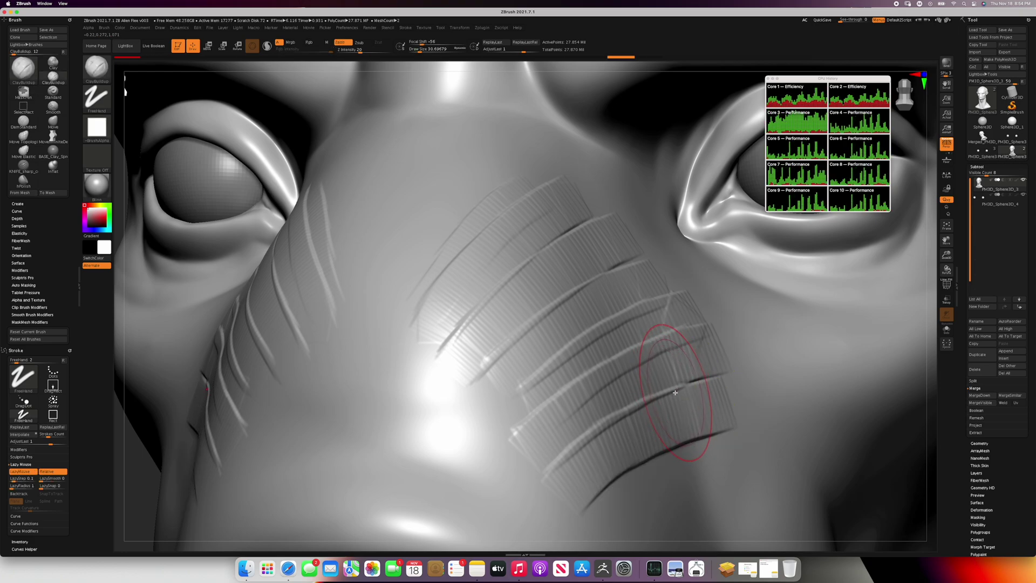
key("ctrl")
key("ctrl+z")
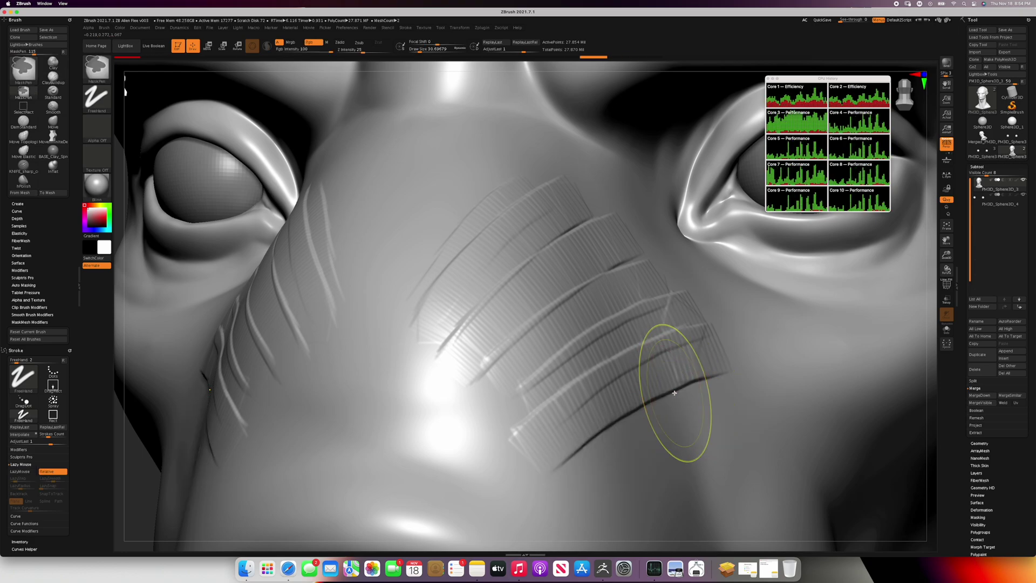
key("ctrl+z")
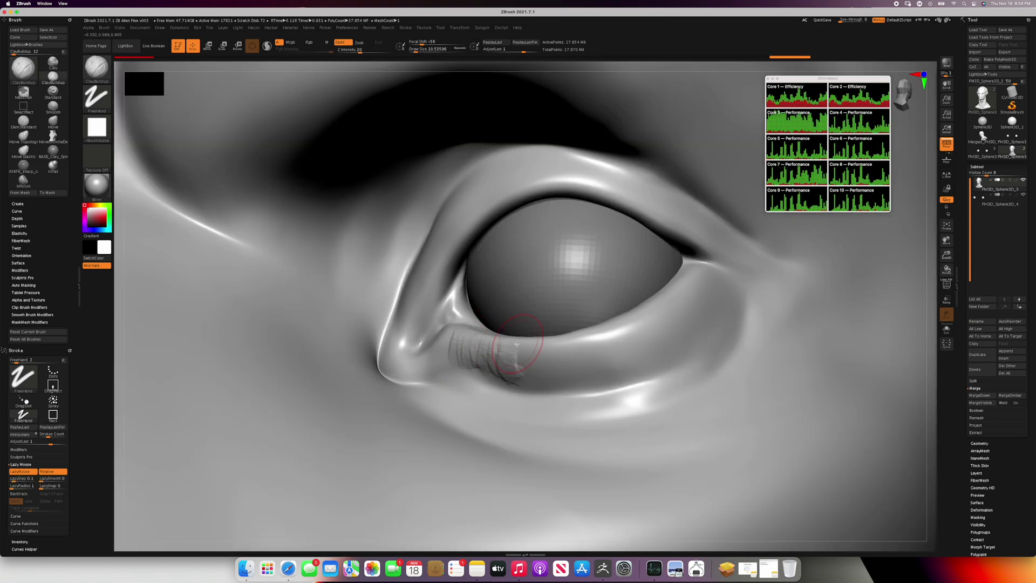
Build up closely spaced wrinkle ridges along the lower eyelid to its outer corner with the ClayBuildup brush.
mouse_move(516, 364)
left_mouse_down()
mouse_move(528, 379)
mouse_move(566, 346)
mouse_move(612, 367)
left_mouse_up()
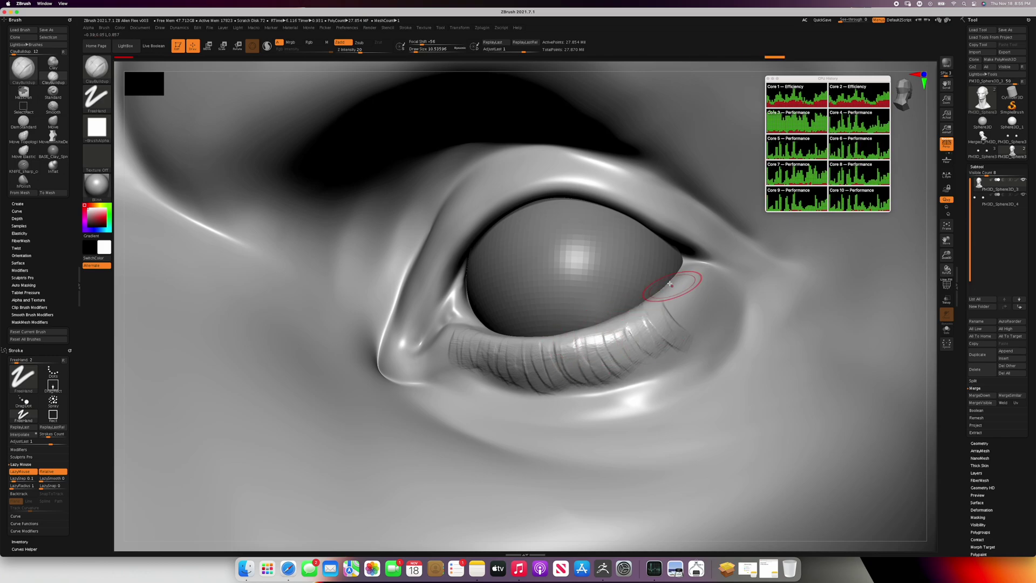
left_click_drag(666, 284, 718, 295)
Set the draw size to about 14, apply Alpha 37 and add clay to the inner part of the upper eyelid.
key("s")
left_click(98, 140)
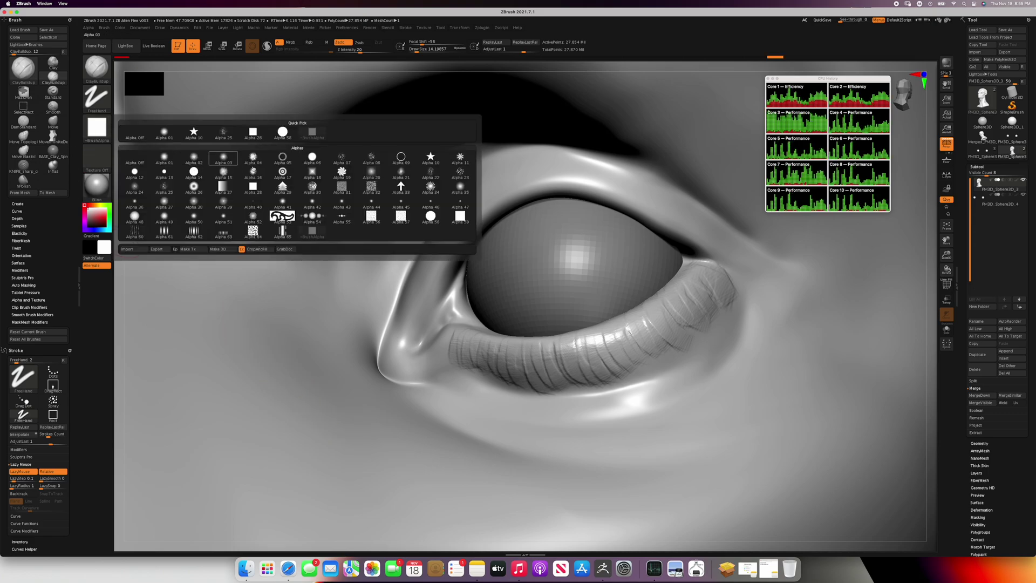
left_click(164, 202)
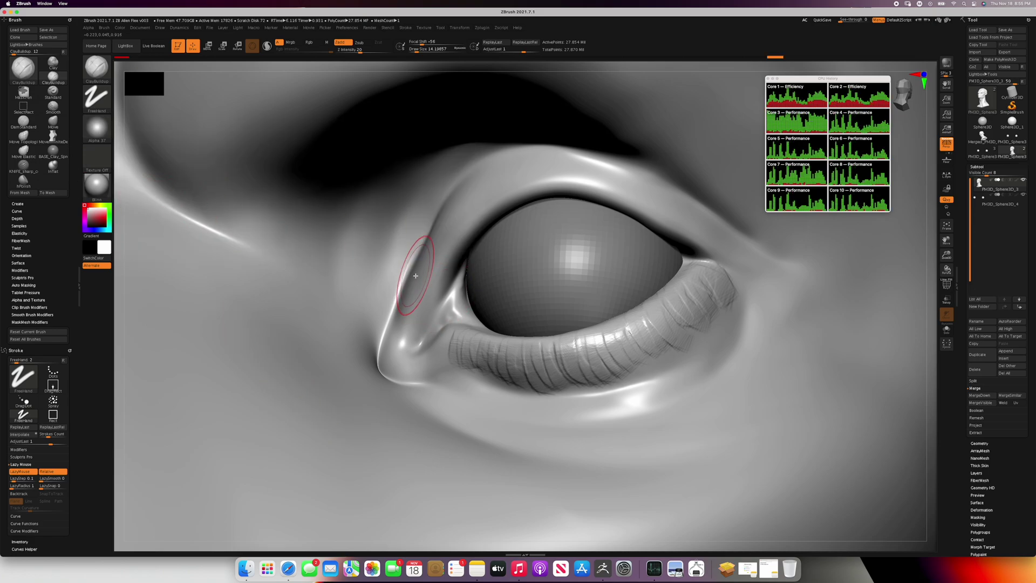
left_click_drag(416, 276, 427, 261)
Reduce the draw size to about 10.5, remove the alpha and sculpt soft folds along the whole upper eyelid.
key("s")
key("s")
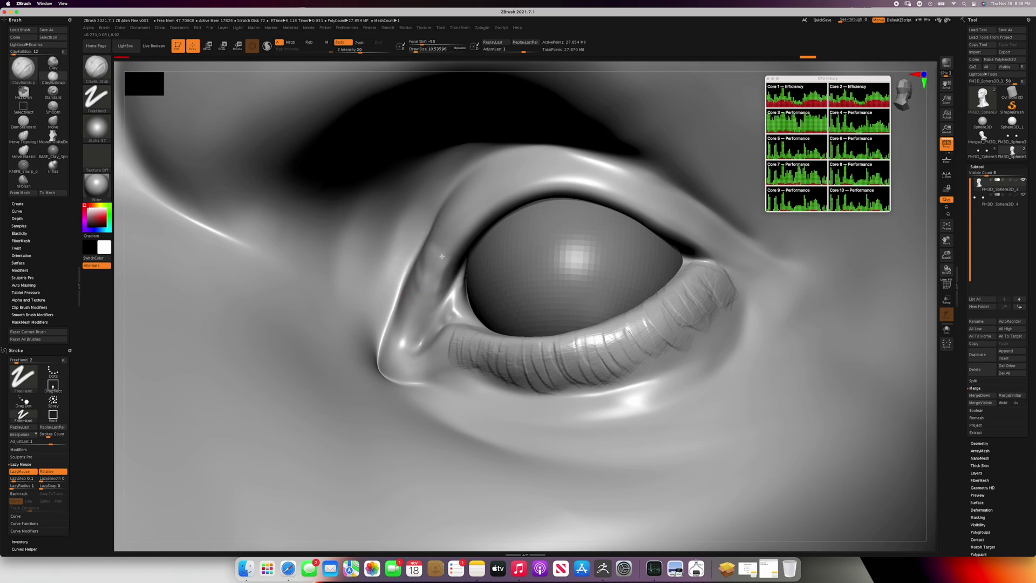
left_click(99, 139)
left_click(134, 135)
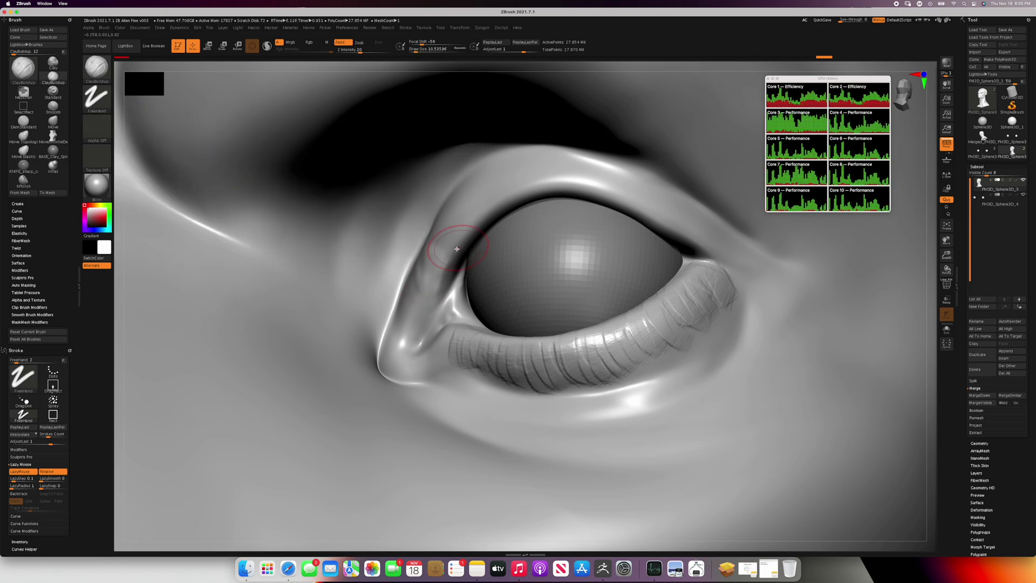
mouse_move(500, 181)
left_mouse_down()
mouse_move(533, 193)
mouse_move(604, 179)
mouse_move(645, 190)
mouse_move(748, 264)
left_mouse_up()
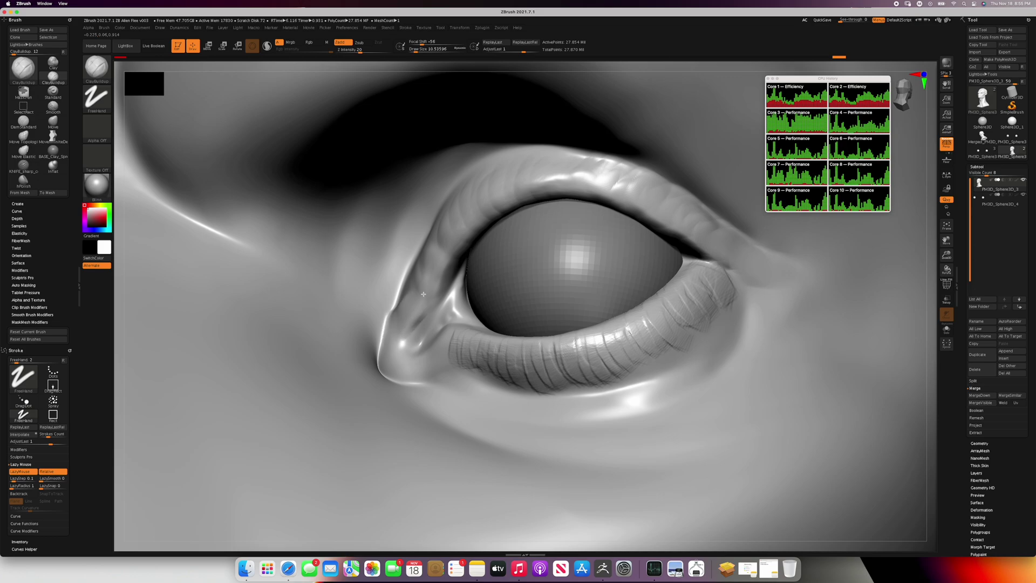
left_click_drag(423, 294, 390, 345)
Reduce the draw size to about 3.7 and sculpt finer detail in the inner eye corner and lower lid, smoothing the upper lid.
key("s")
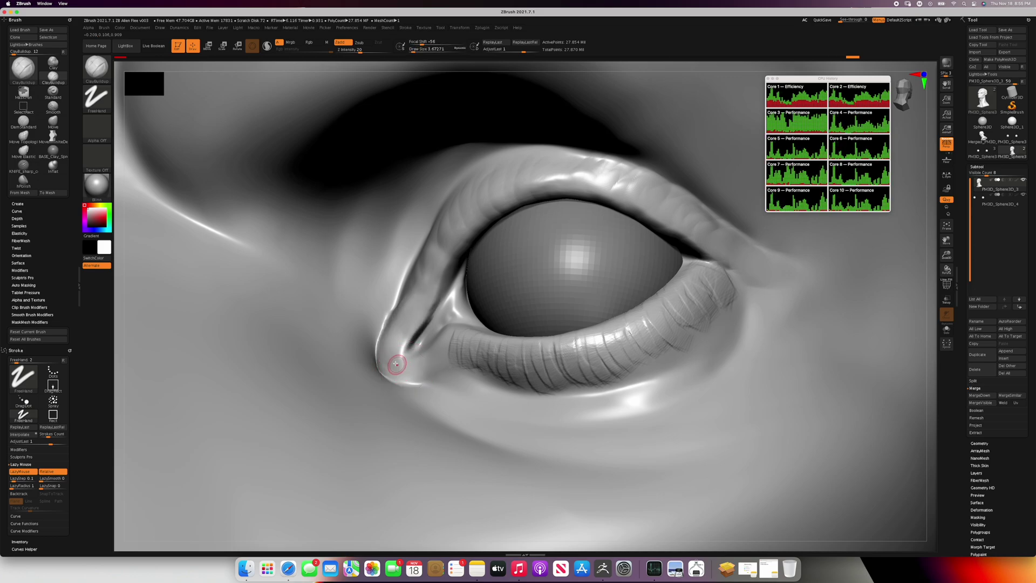
mouse_move(391, 359)
left_mouse_down()
mouse_move(411, 375)
mouse_move(459, 335)
mouse_move(580, 345)
left_mouse_up()
key("s")
key("s")
key("s")
left_click_drag(491, 342, 632, 329)
mouse_move(580, 348)
left_mouse_down()
mouse_move(690, 277)
mouse_move(648, 333)
mouse_move(607, 348)
mouse_move(411, 346)
mouse_move(439, 371)
mouse_move(560, 381)
mouse_move(675, 358)
mouse_move(532, 371)
left_mouse_up()
key("s")
mouse_move(432, 265)
left_mouse_down("shift")
mouse_move(475, 202)
mouse_move(684, 240)
left_mouse_up("shift")
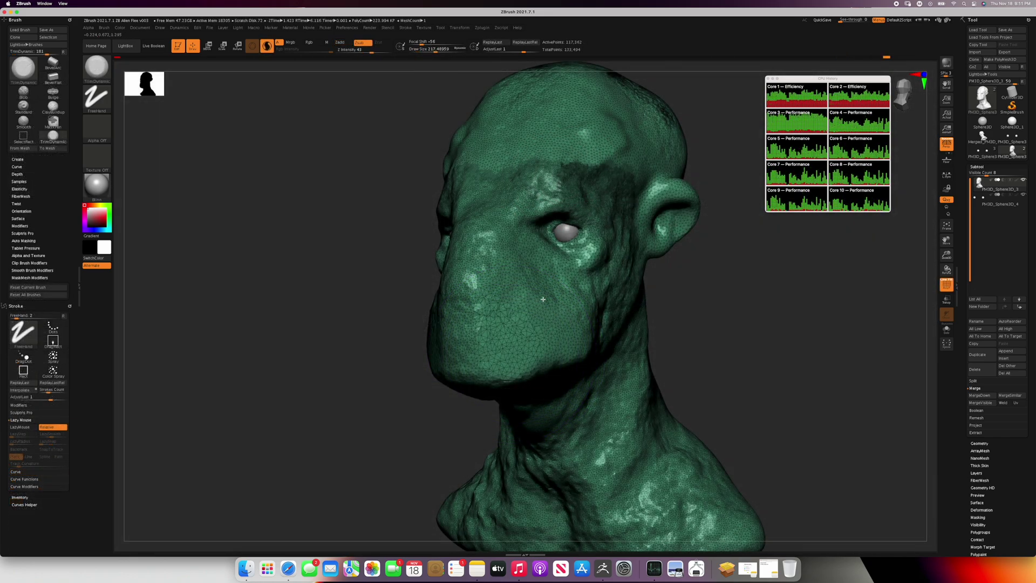
Flatten the side and front of the rough head's muzzle with TrimDynamic, reducing the draw size to about 82 and hiding the wireframe.
mouse_move(567, 259)
left_mouse_down()
mouse_move(561, 321)
mouse_move(516, 299)
mouse_move(543, 318)
mouse_move(501, 354)
mouse_move(516, 339)
mouse_move(502, 335)
mouse_move(534, 330)
left_mouse_up()
key("s")
key("shift+f")
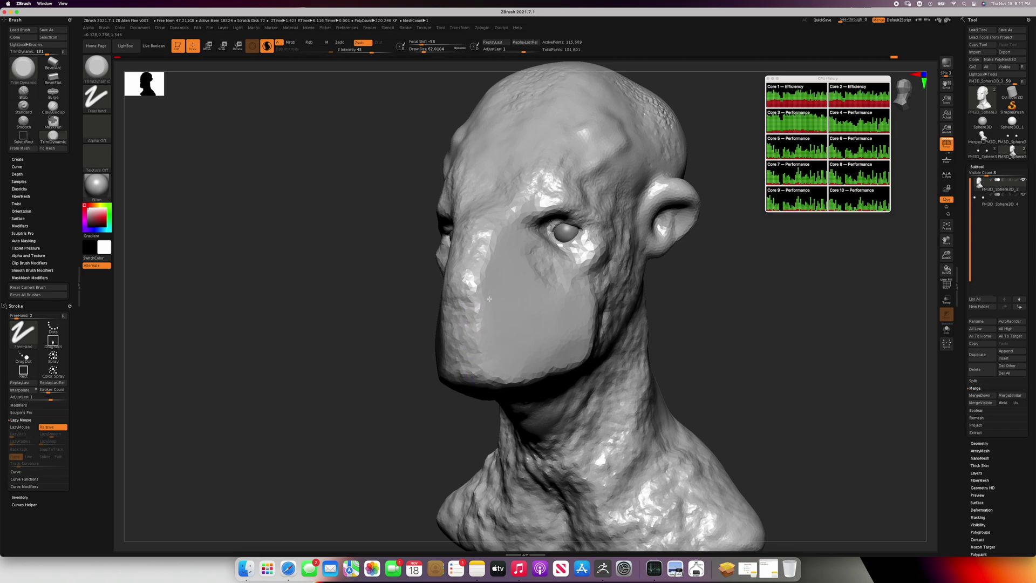
right_click_drag(487, 376, 478, 310, "ctrl")
mouse_move(478, 311)
left_mouse_down()
mouse_move(477, 280)
mouse_move(486, 408)
left_mouse_up()
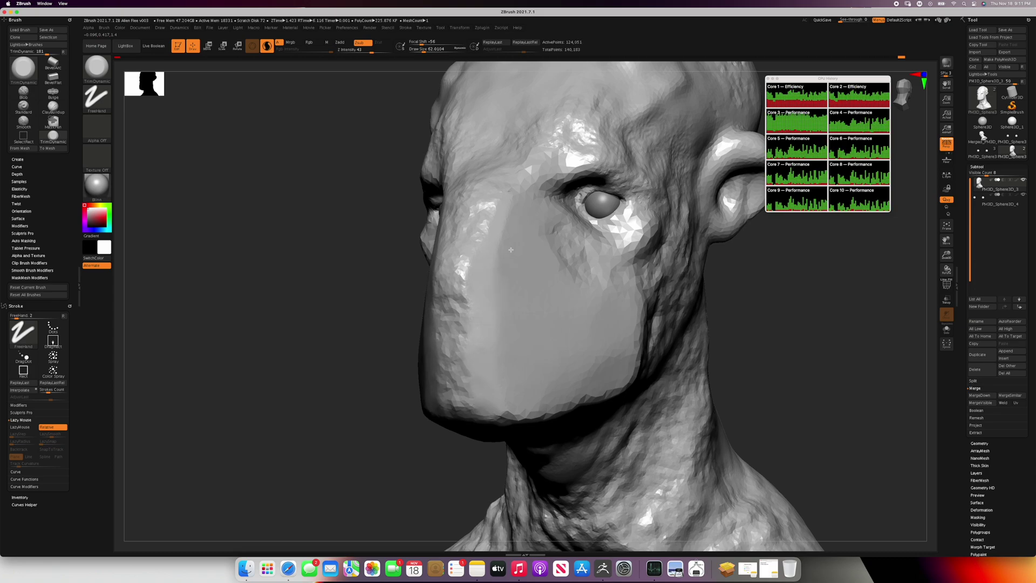
mouse_move(481, 225)
left_mouse_down()
mouse_move(459, 265)
mouse_move(461, 208)
mouse_move(465, 262)
mouse_move(475, 248)
mouse_move(470, 219)
mouse_move(487, 193)
mouse_move(453, 345)
mouse_move(459, 291)
left_mouse_up()
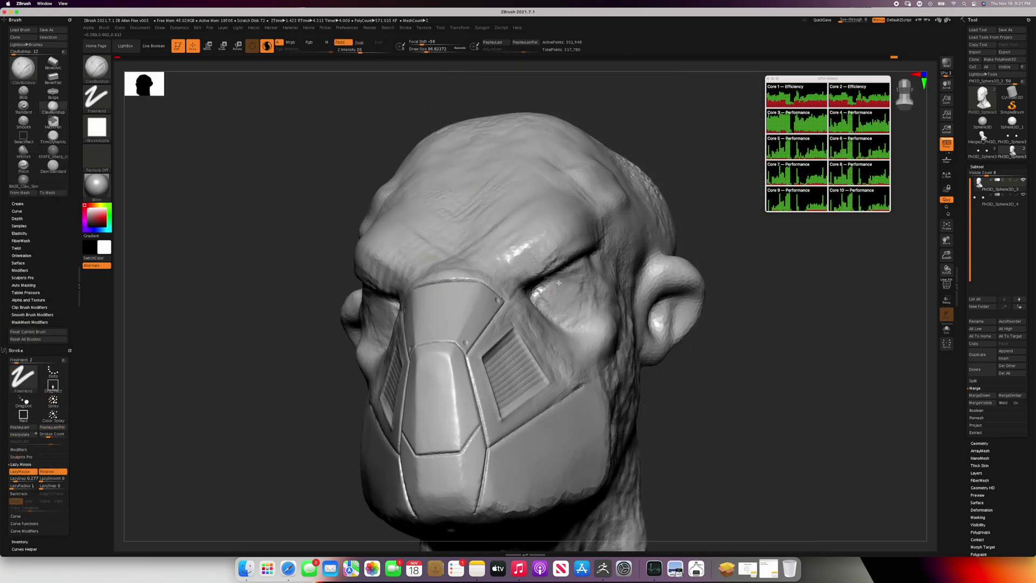
Build up and smooth the eye area of the head with the paneled mask.
mouse_move(539, 294)
left_mouse_down()
mouse_move(579, 303)
mouse_move(551, 288)
mouse_move(593, 324)
mouse_move(577, 280)
mouse_move(590, 274)
left_mouse_up()
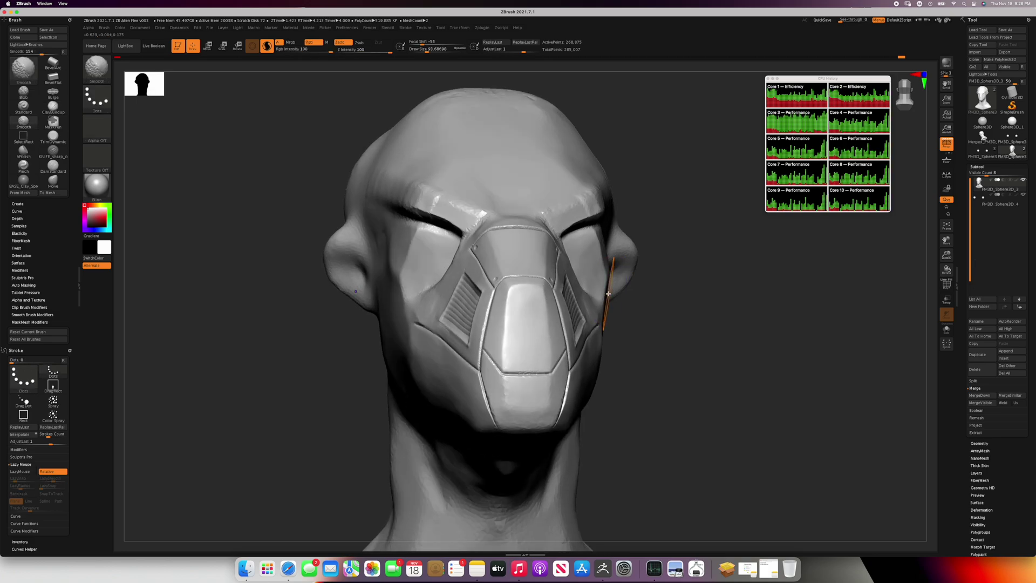
key("shift+r")
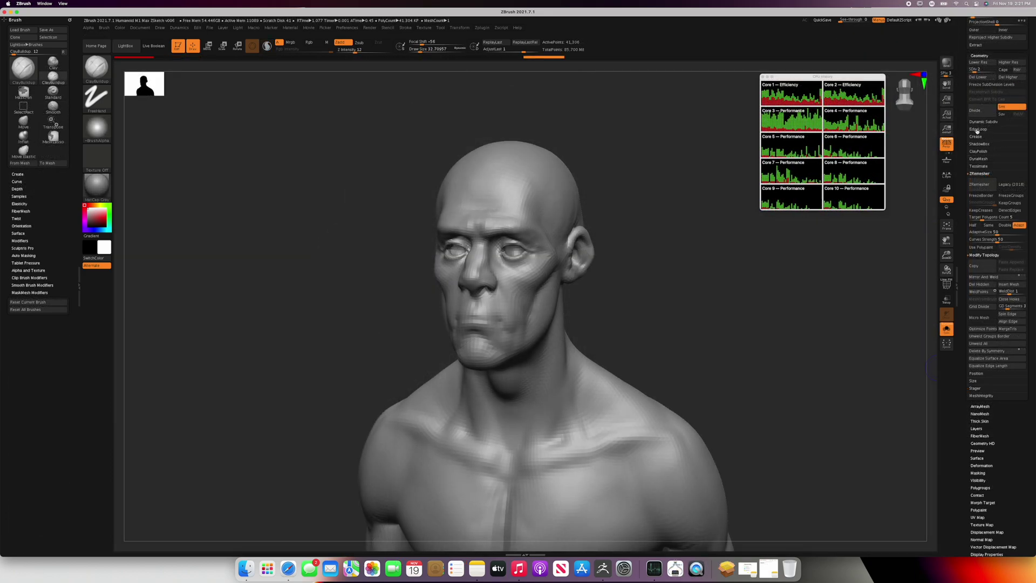
Retopologize the humanoid bust with ZRemesher and display its wireframe from a three-quarter view.
mouse_move(601, 202)
left_mouse_down("alt")
mouse_move(597, 181)
mouse_move(610, 211)
mouse_move(626, 199)
mouse_move(615, 217)
mouse_move(625, 202)
mouse_move(613, 210)
mouse_move(671, 194)
left_mouse_up("alt")
left_click(979, 184)
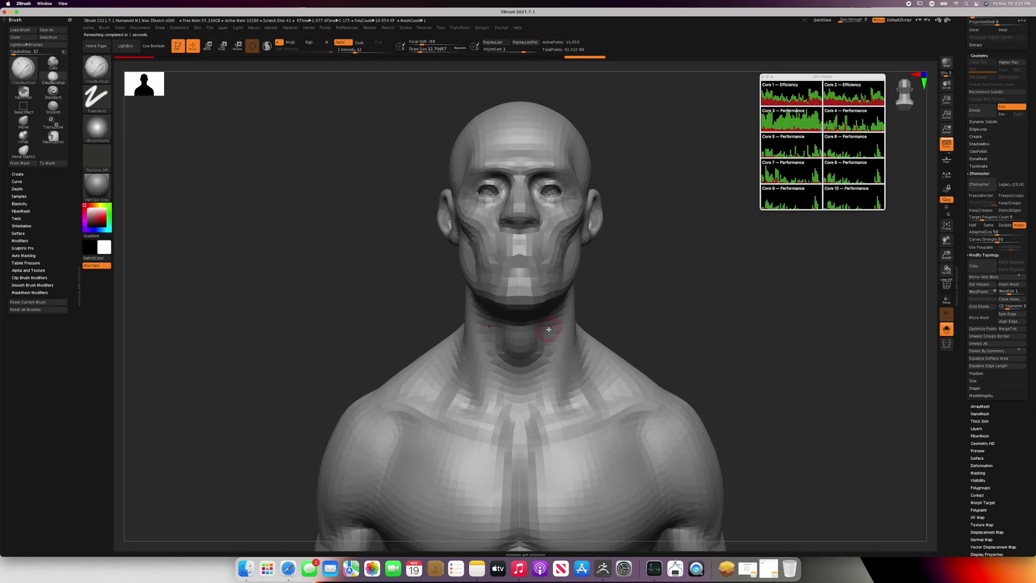
key("shift+f")
right_click_drag(570, 283, 559, 293)
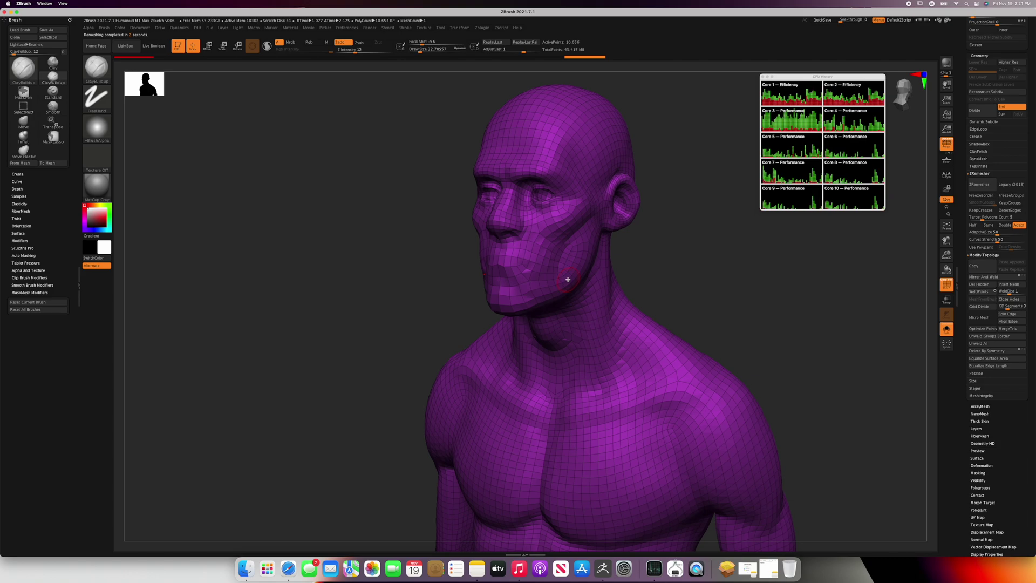
Subdivide the remeshed bust three times to reach subdivision level 4.
key("ctrl+d")
key("ctrl+d")
key("ctrl+d")
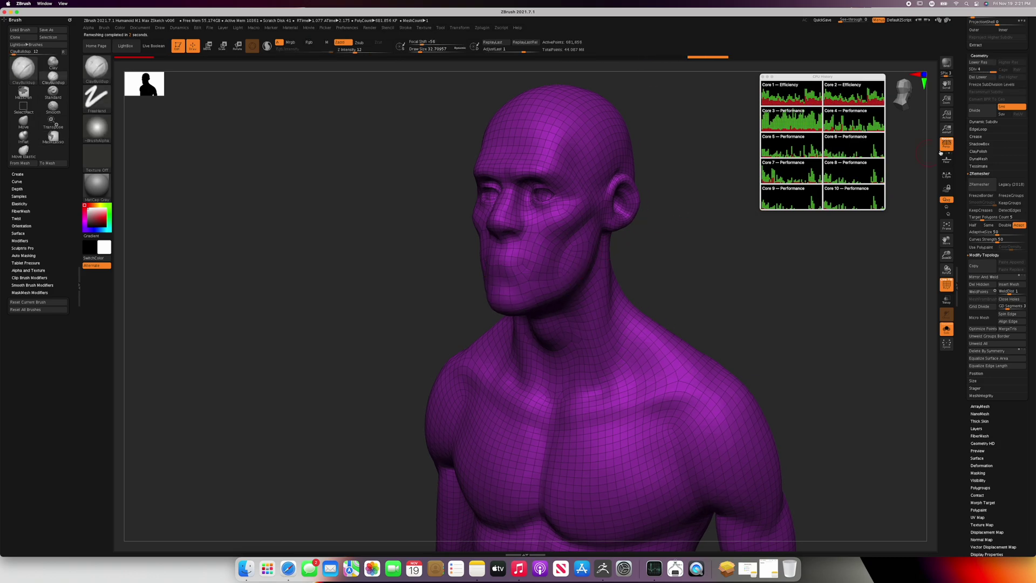
Project the original sculpt's detail onto the subdivided bust with ProjectAll and hide the wireframe.
scroll(1024, 118, "up", 5)
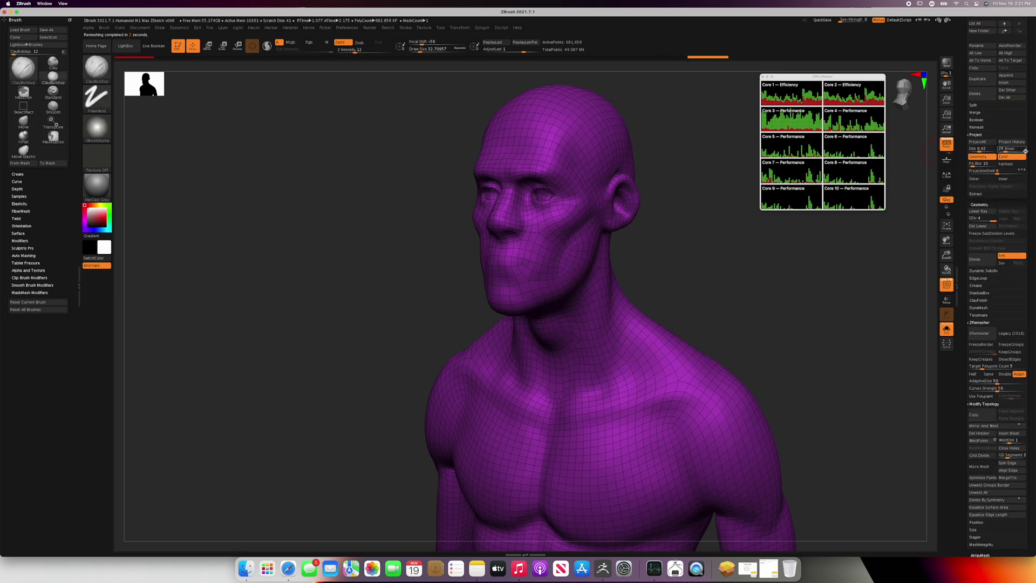
scroll(1026, 193, "up", 1)
mouse_move(1014, 84)
left_click(982, 259)
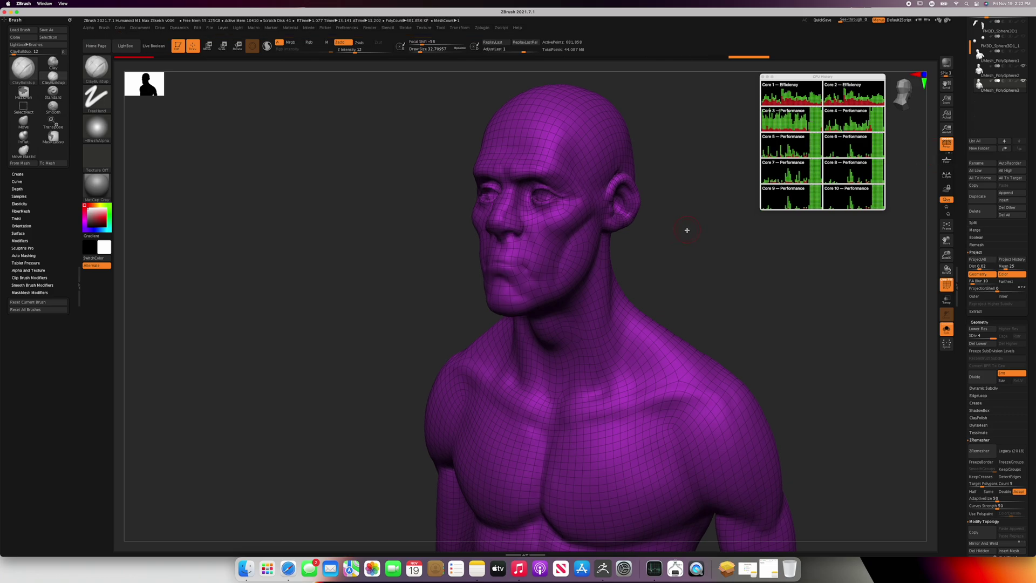
key("shift+f")
left_click_drag(638, 228, 656, 231)
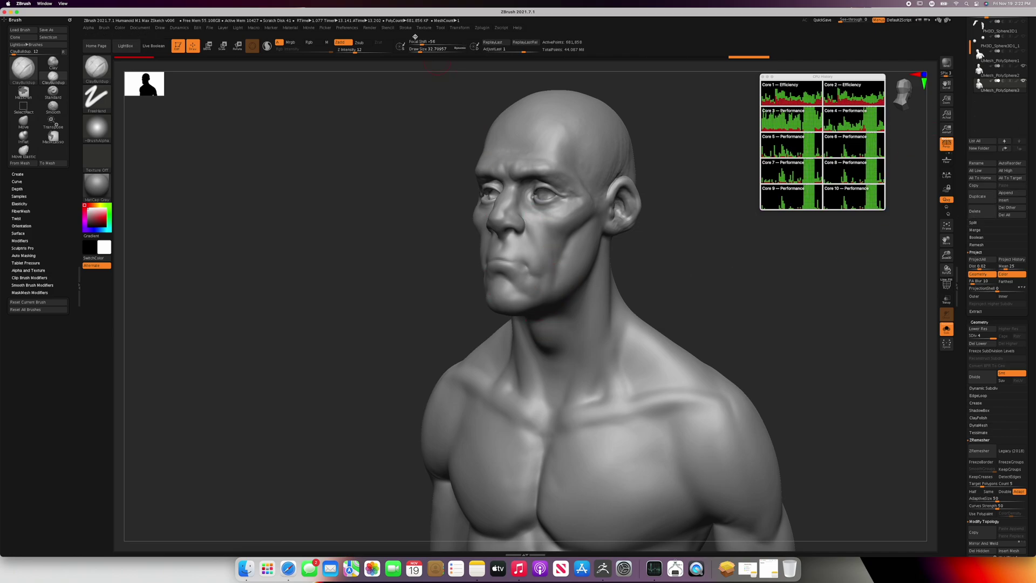
Subdivide the bust twice more to level 6 and project the original detail onto it again.
key("ctrl+d")
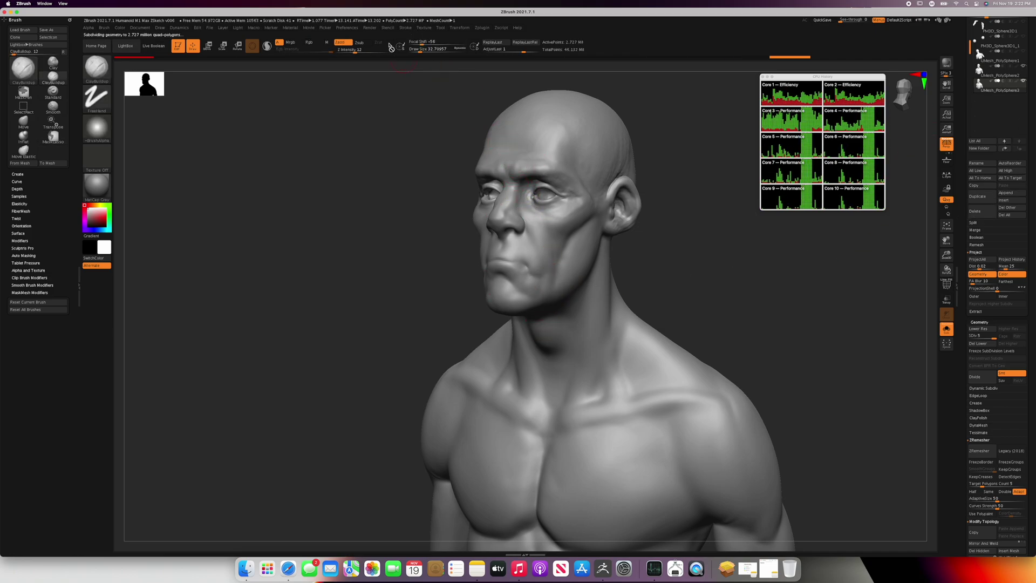
key("ctrl+d")
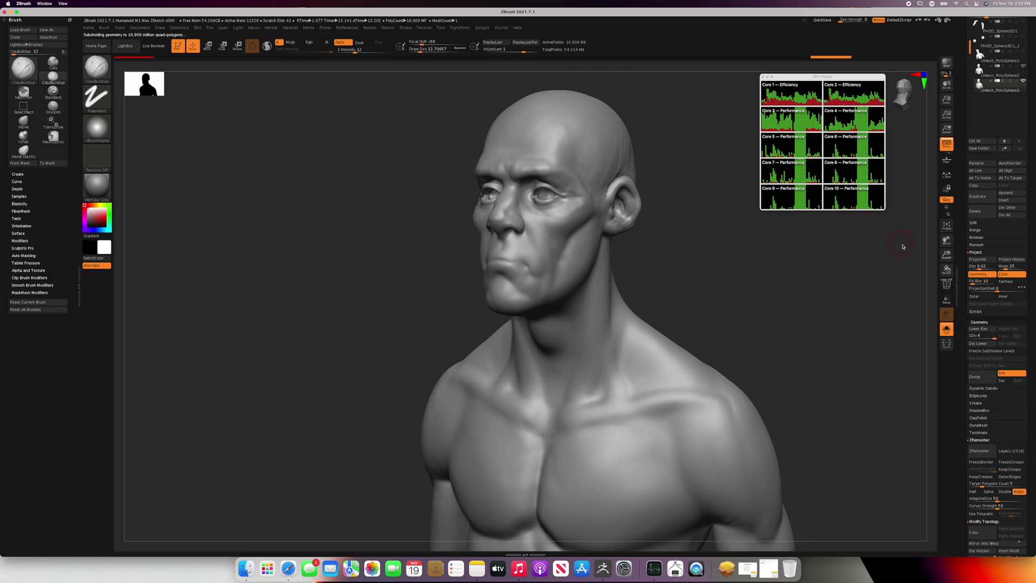
left_click(977, 259)
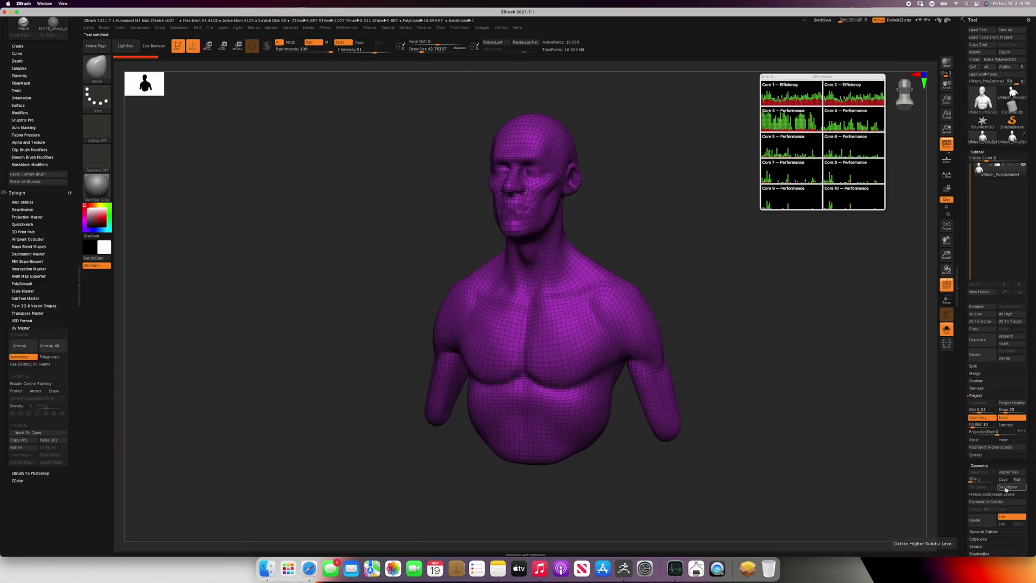
Flatten the bust's unwrapped UVs at subdivision level 1 and examine the layout of the UV islands.
mouse_move(589, 243)
left_mouse_down()
mouse_move(616, 224)
mouse_move(604, 233)
left_mouse_up()
left_click(23, 448)
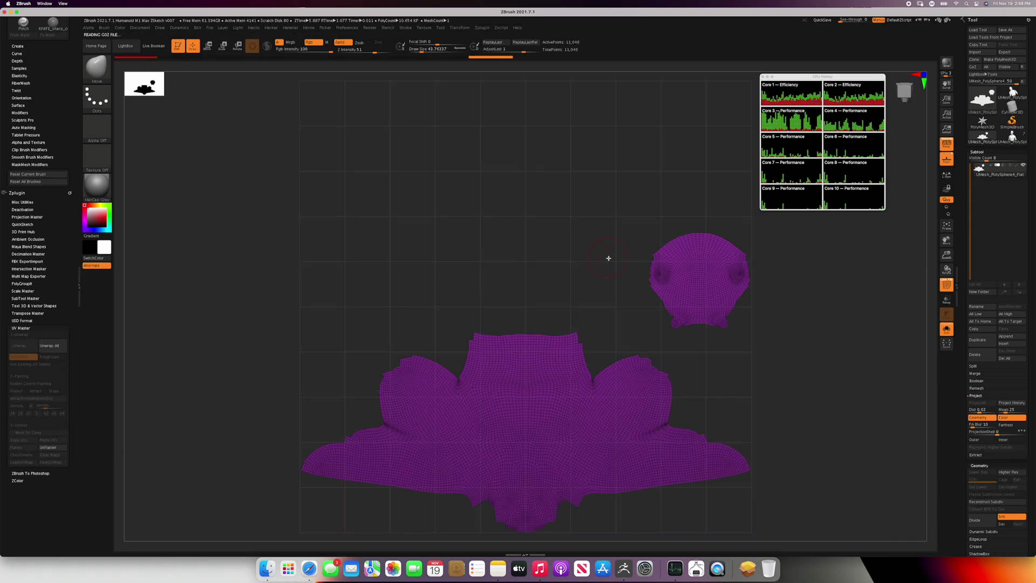
right_click_drag(570, 360, 532, 259, "alt")
right_click_drag(591, 233, 546, 345, "alt")
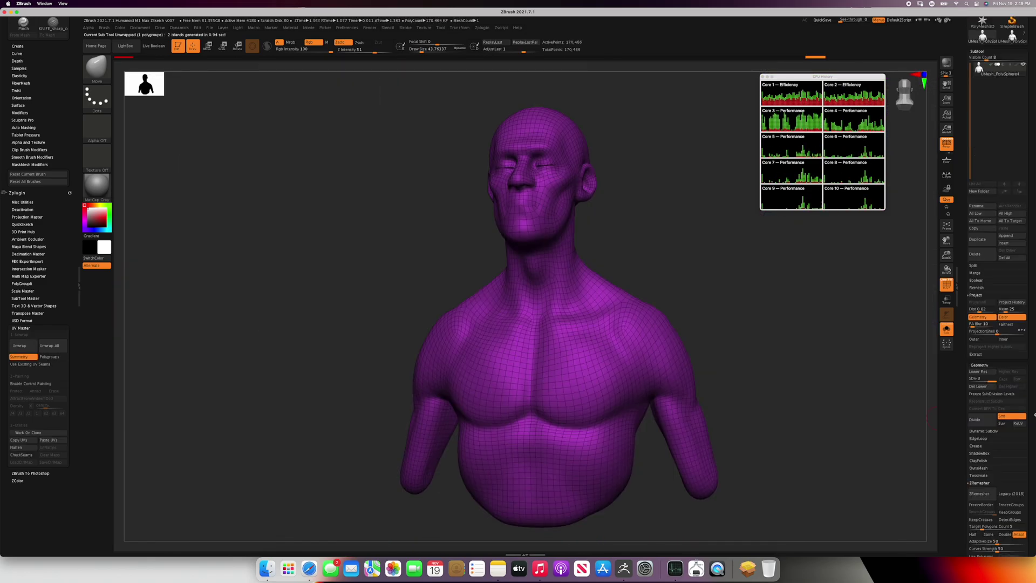
Delete the bust's lower subdivision levels and unwrap the remaining dense mesh with UV Master, using symmetry.
left_click_drag(1034, 415, 1031, 331)
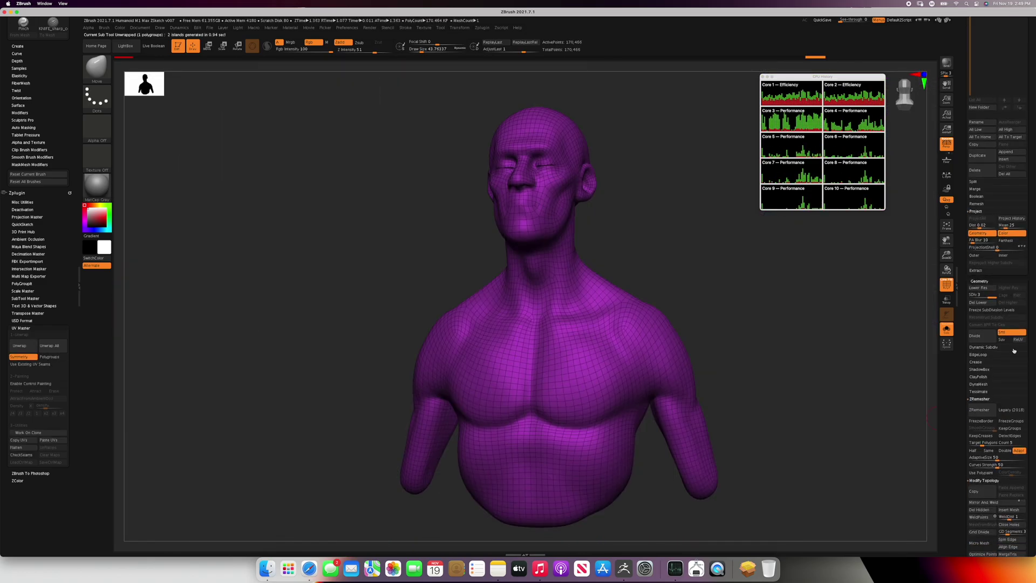
left_click(985, 303)
left_click_drag(483, 235, 506, 239)
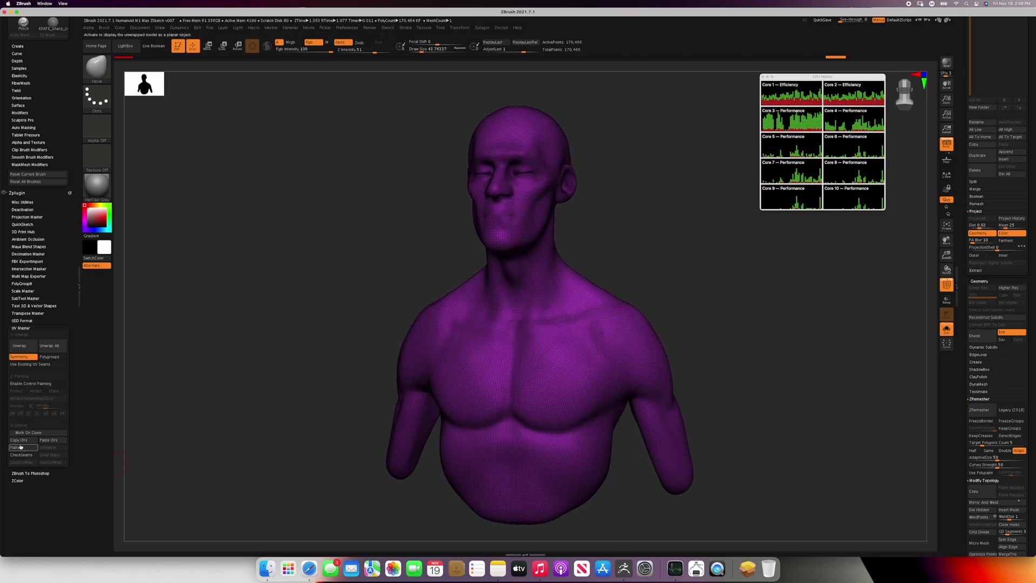
left_click(20, 346)
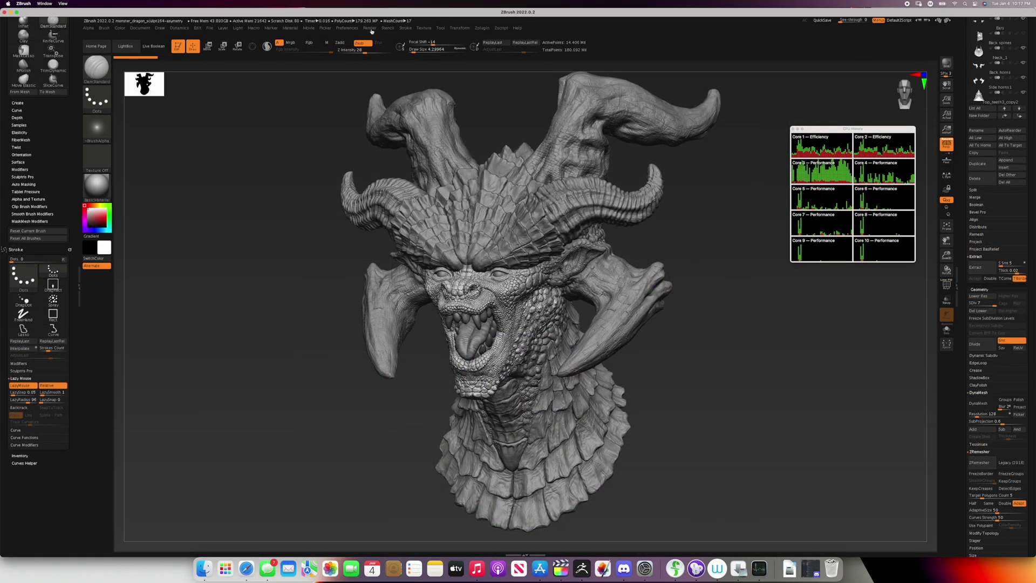
Render the horned dragon head externally in KeyShot with a BPR render and toggle Denoise there.
left_click(370, 28)
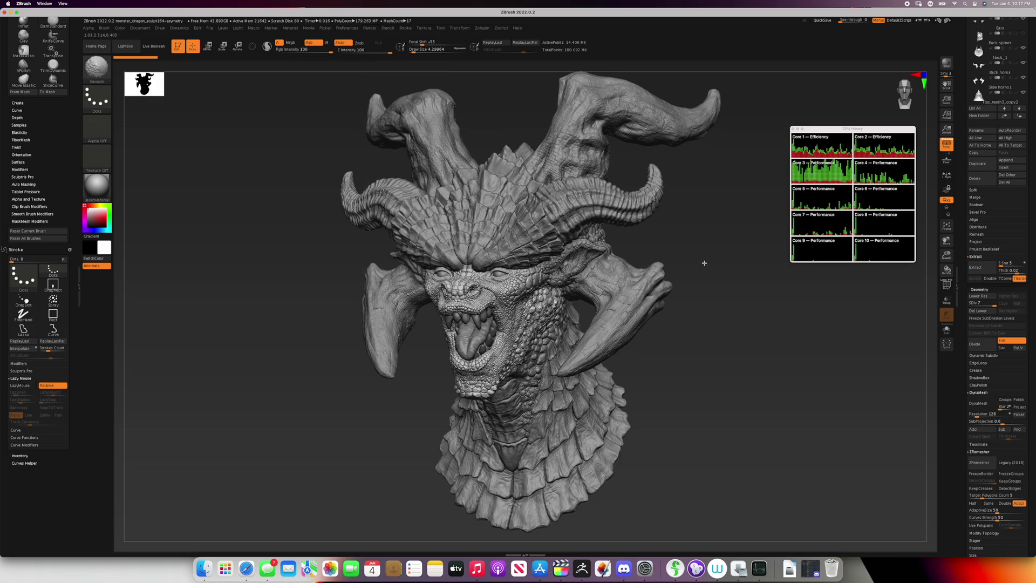
key("shift+r")
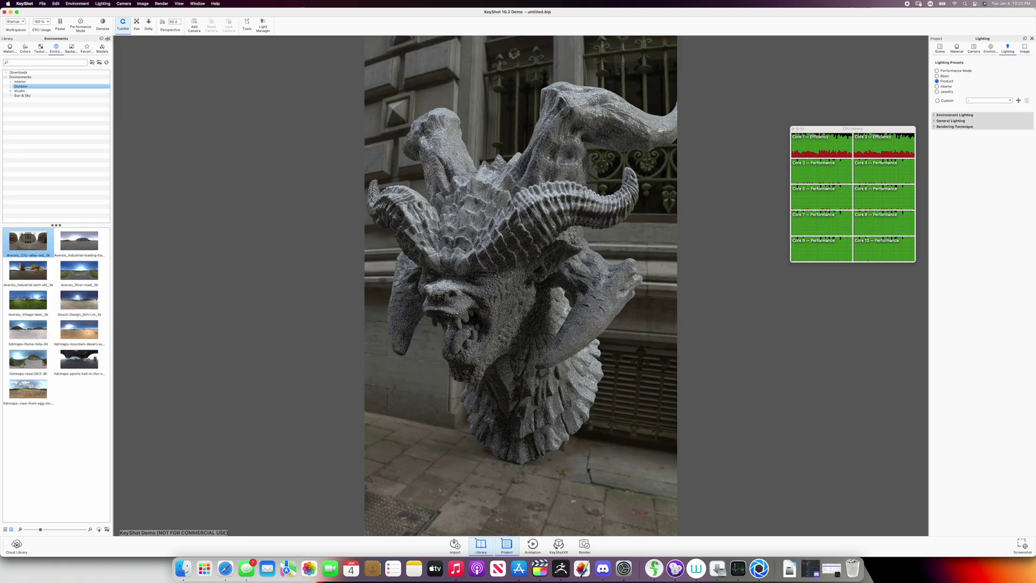
left_click(106, 27)
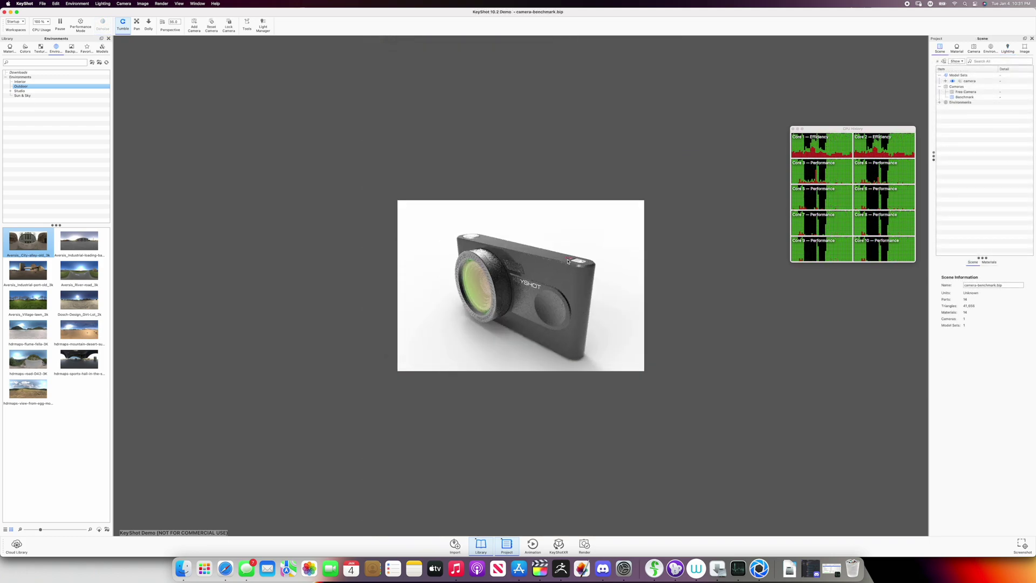
Tumble the camera benchmark scene in KeyShot to view the camera model from other angles.
left_click_drag(641, 261, 558, 300)
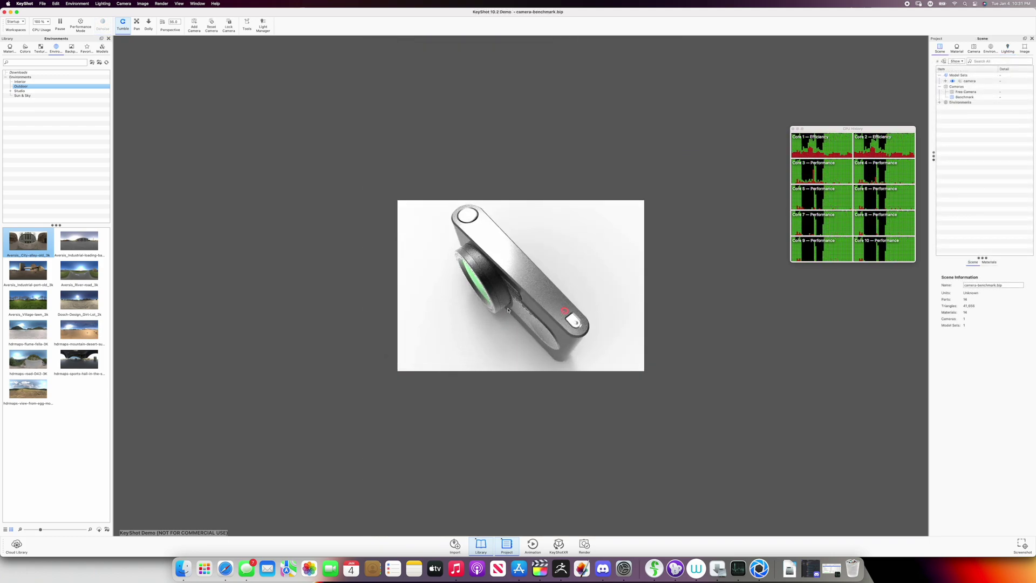
left_click_drag(507, 311, 583, 296)
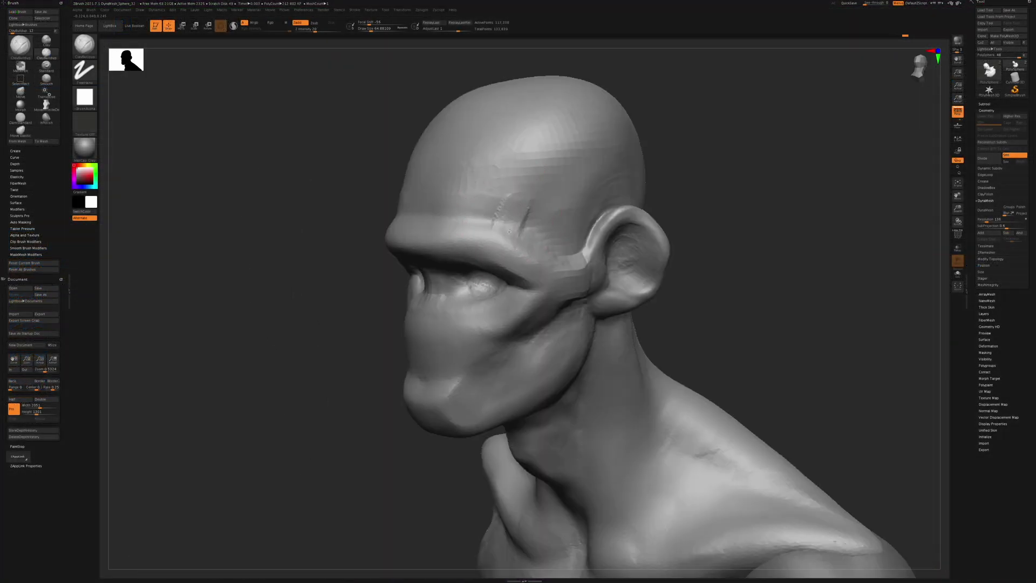
Sculpt the forehead and temple forms of the DynaMesh head in ZBrush with the ClayBuildup brush.
left_click_drag(448, 200, 561, 140)
mouse_move(485, 162)
left_mouse_down()
mouse_move(566, 92)
mouse_move(564, 145)
left_mouse_up()
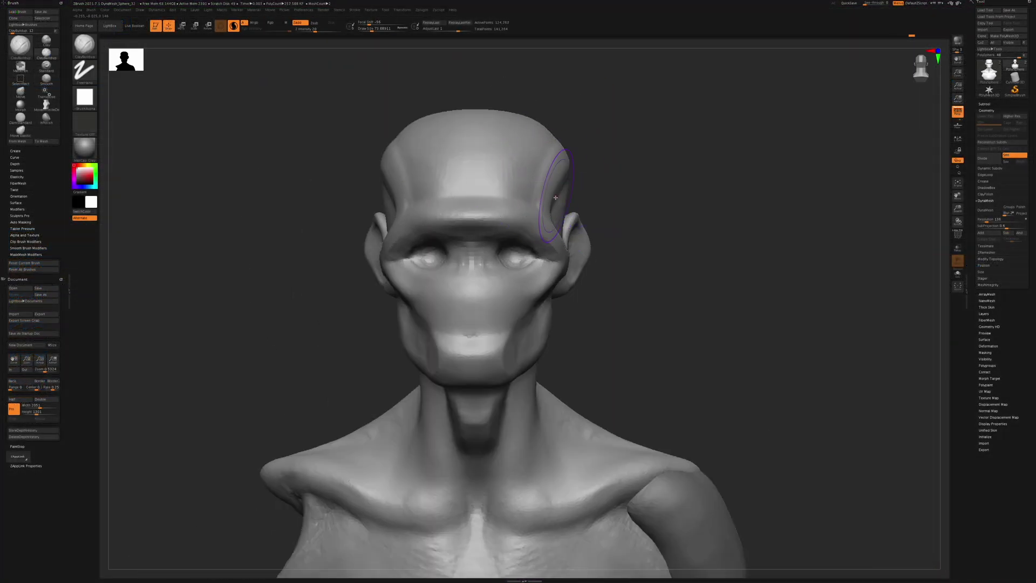
mouse_move(583, 178)
left_mouse_down()
mouse_move(556, 173)
mouse_move(593, 161)
left_mouse_up()
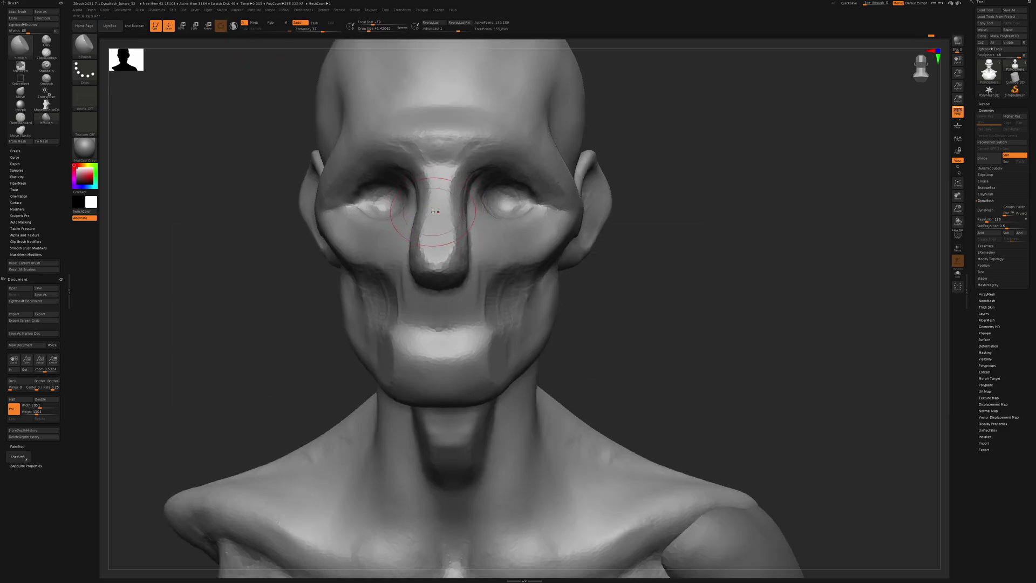
Build up muscle strands from the cheek and nose down to the upper lip with the ClayBuildup brush.
key("b")
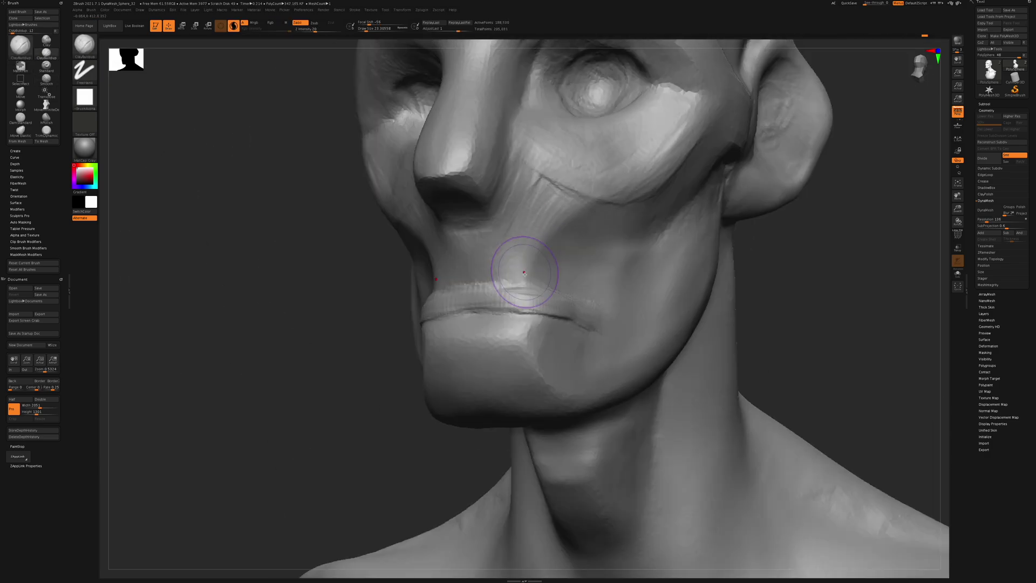
mouse_move(524, 268)
left_mouse_down()
mouse_move(507, 286)
mouse_move(512, 248)
left_mouse_up()
mouse_move(553, 197)
left_mouse_down()
mouse_move(513, 270)
mouse_move(514, 212)
mouse_move(507, 275)
mouse_move(520, 289)
left_mouse_up()
key("backslash")
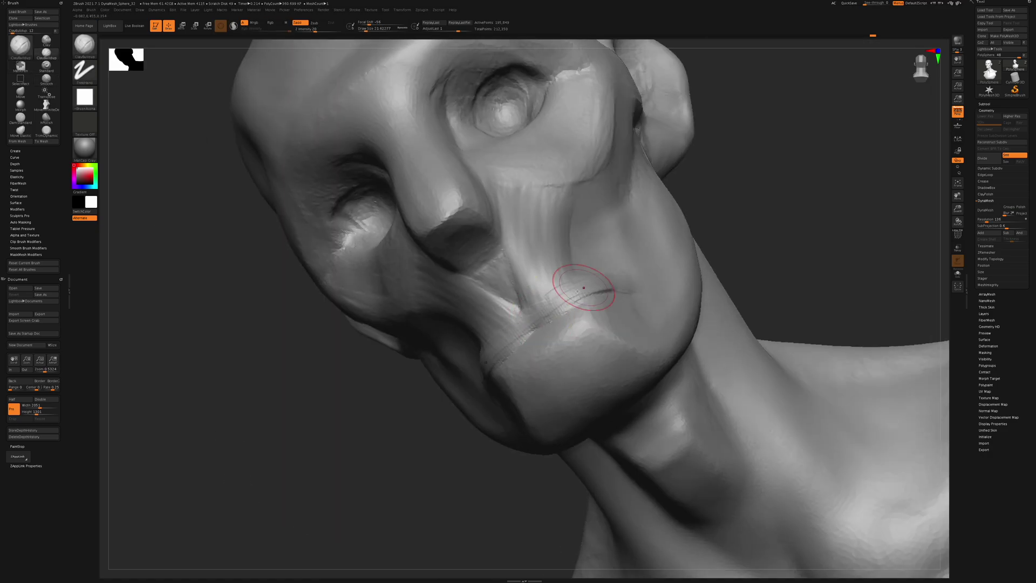
left_click_drag(540, 313, 521, 331)
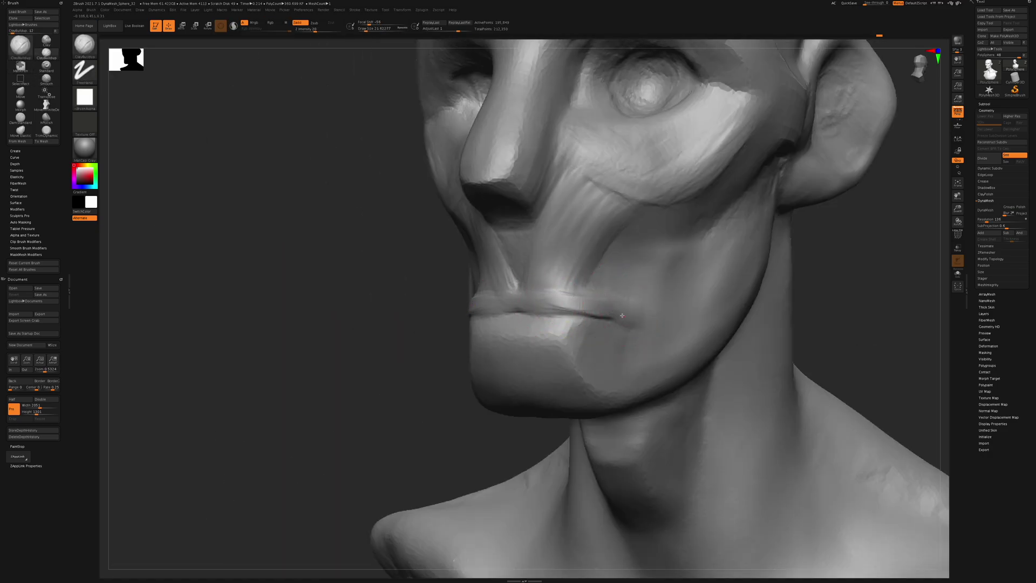